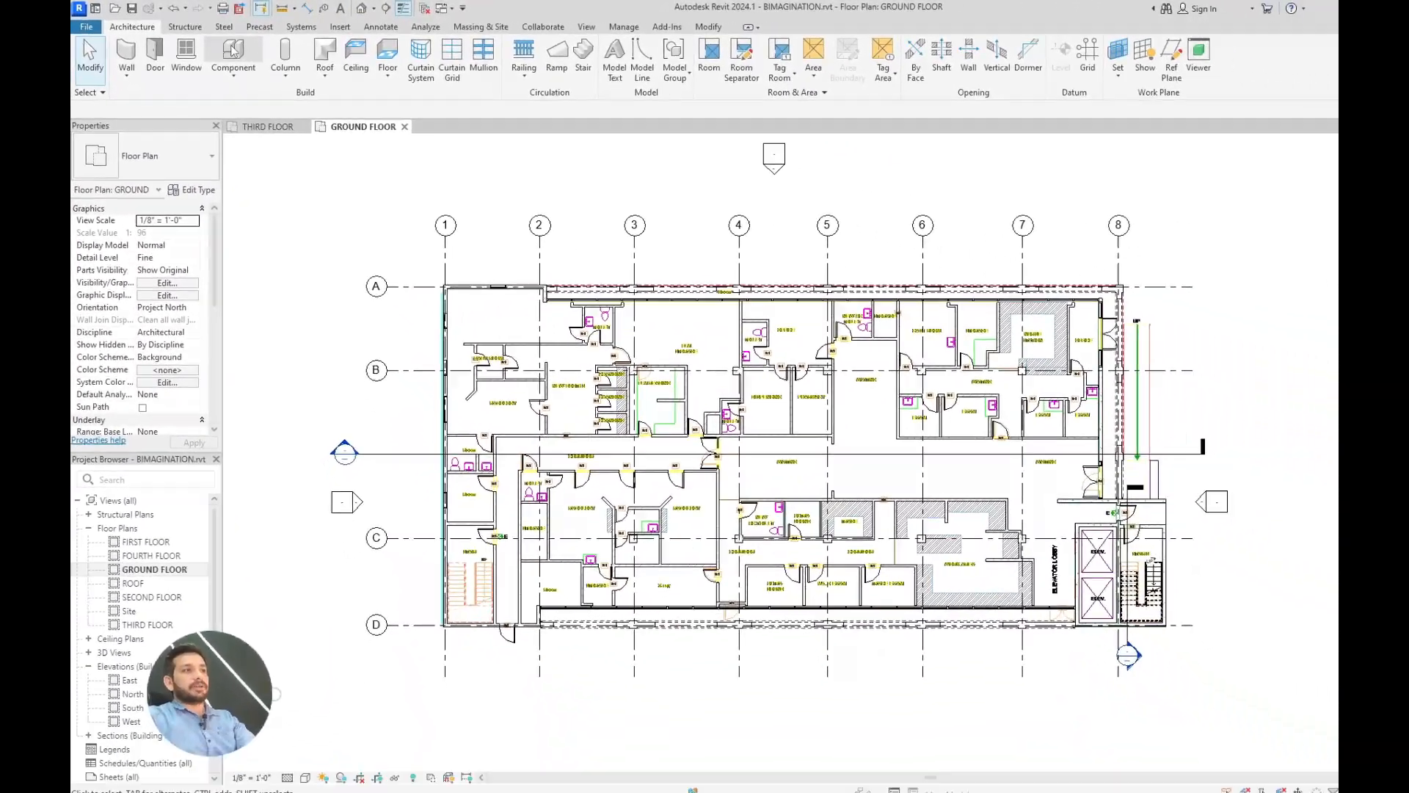
- Place a 60" x 30" Desk component in the office on the ground floor, against the wall shared with the NEW HC TOILET
{"action": "left_click", "coordinate": [233, 51]}
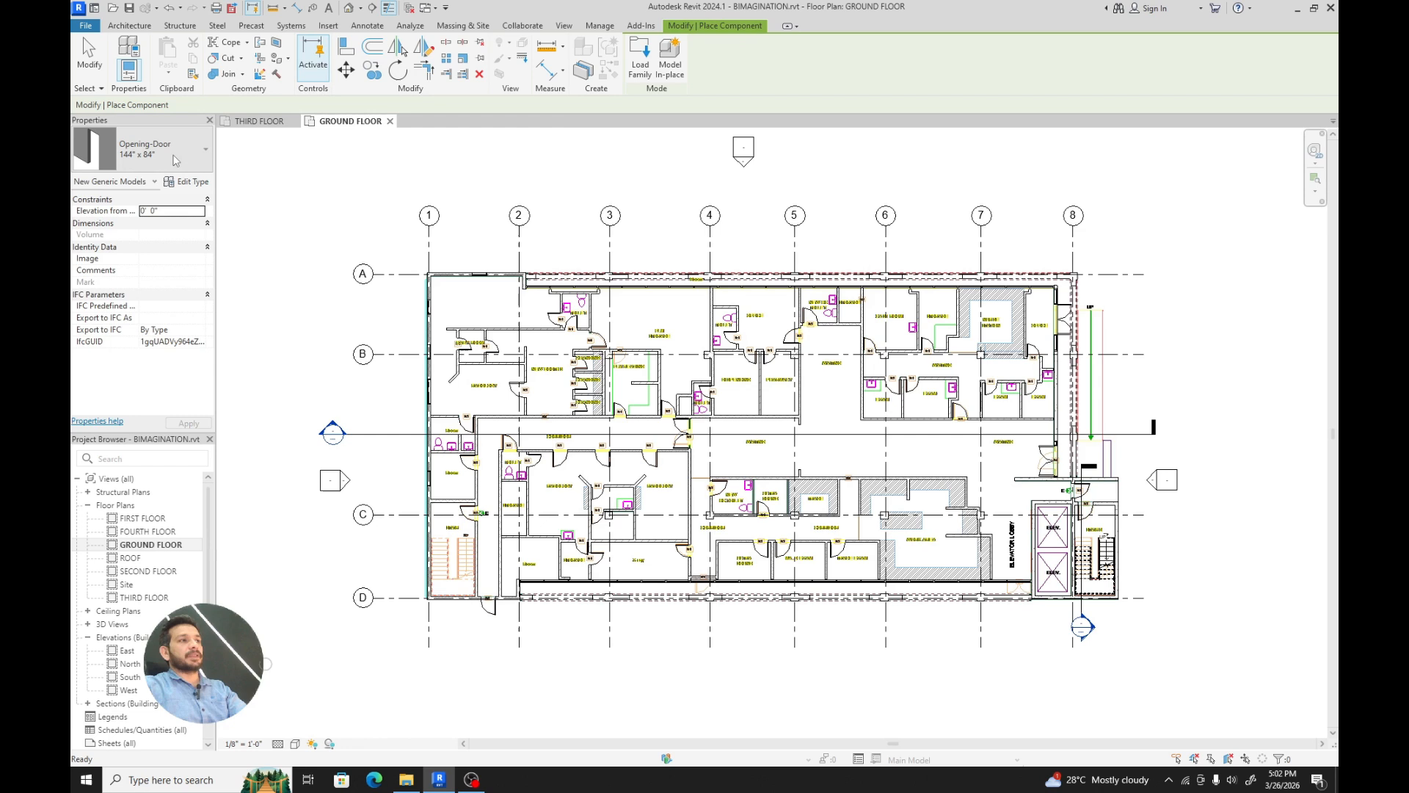
{"action": "left_click", "coordinate": [175, 160]}
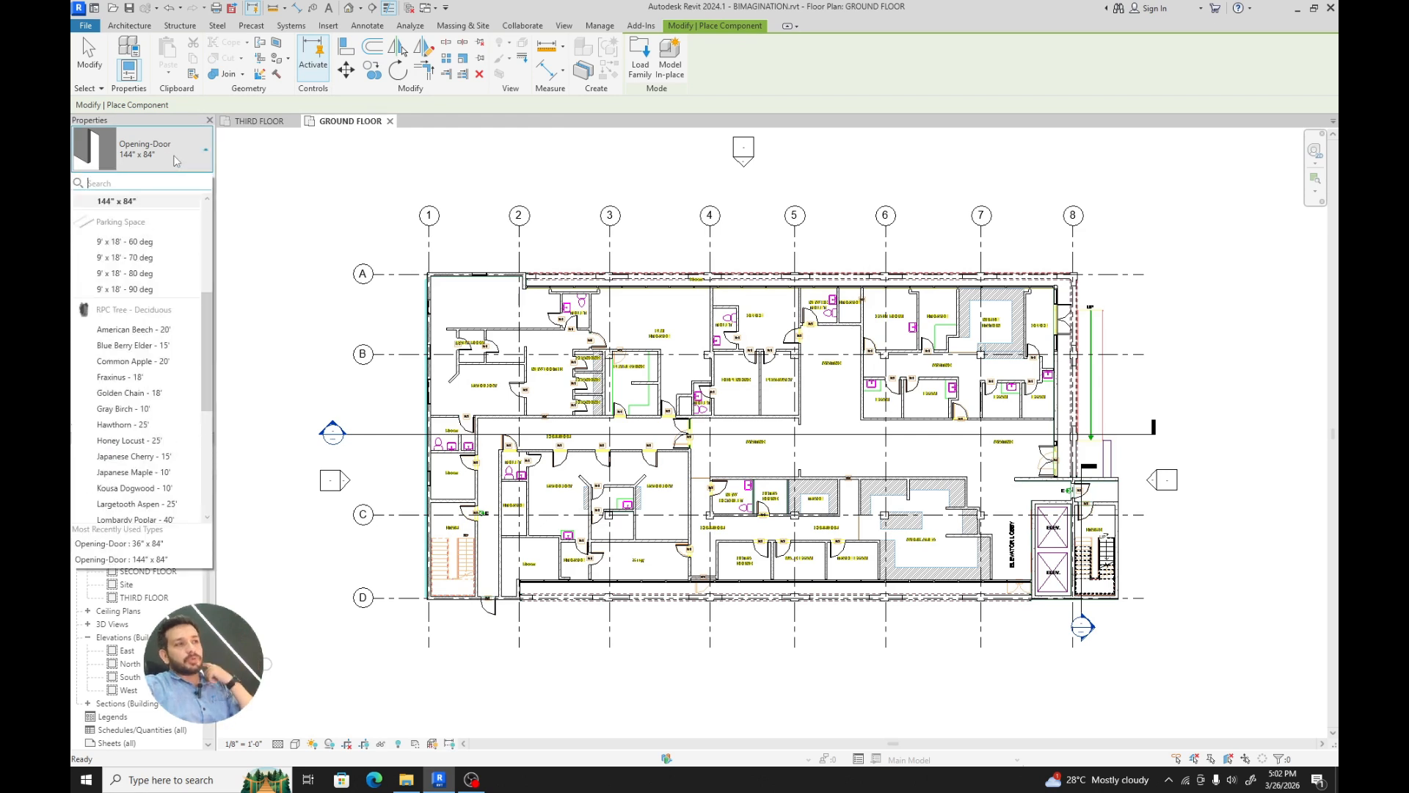
{"action": "scroll", "coordinate": [123, 375], "scroll_direction": "down", "scroll_amount": 3}
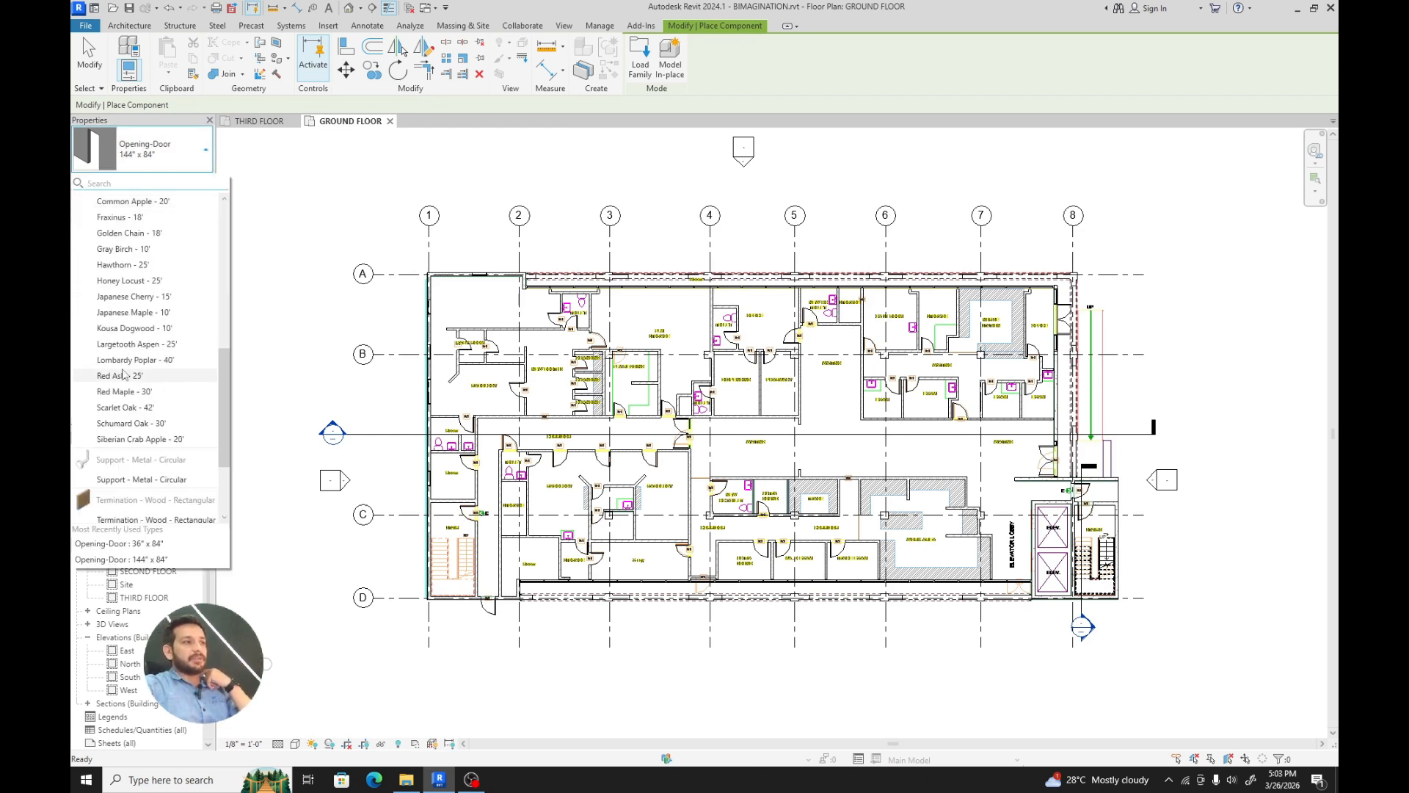
{"action": "scroll", "coordinate": [123, 375], "scroll_direction": "up", "scroll_amount": 2}
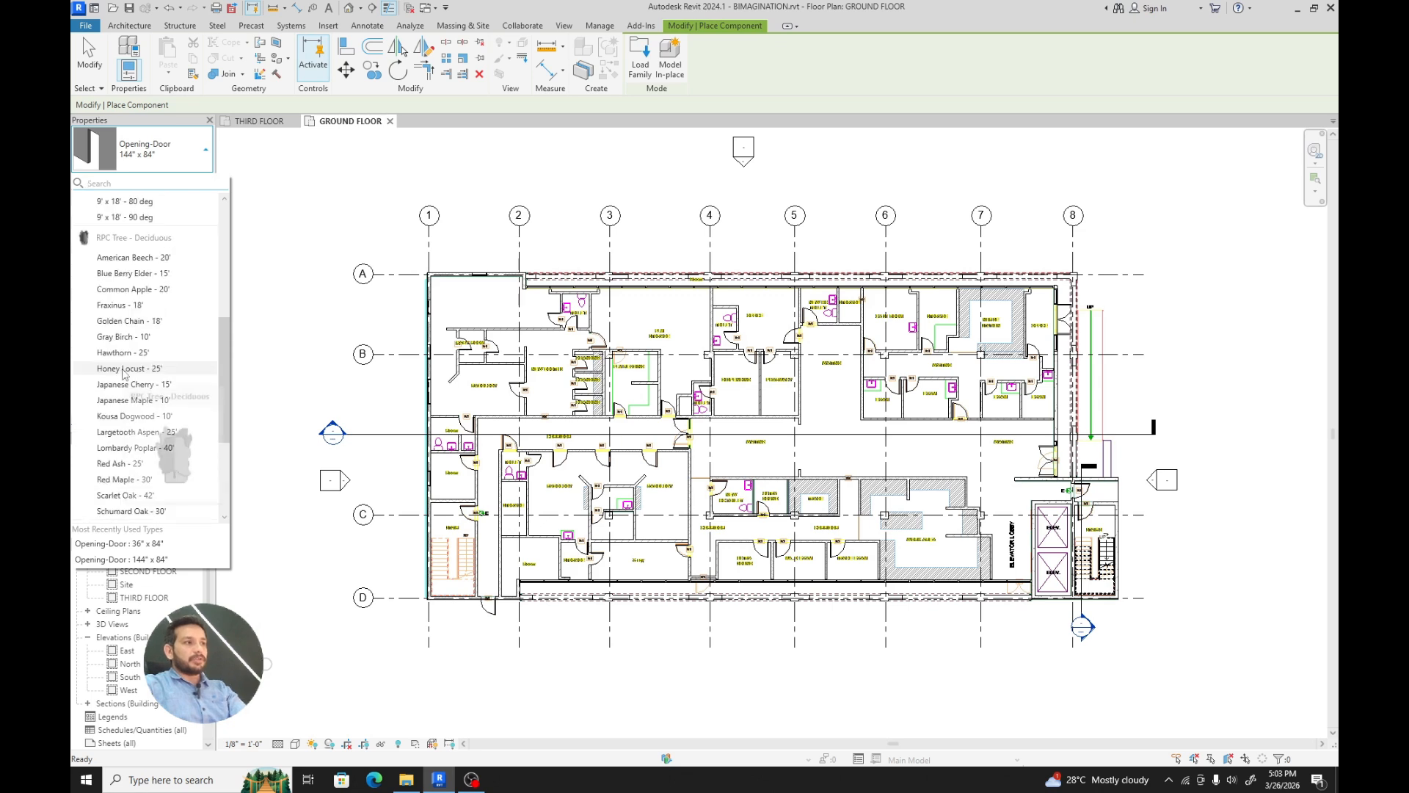
{"action": "scroll", "coordinate": [123, 373], "scroll_direction": "up", "scroll_amount": 6}
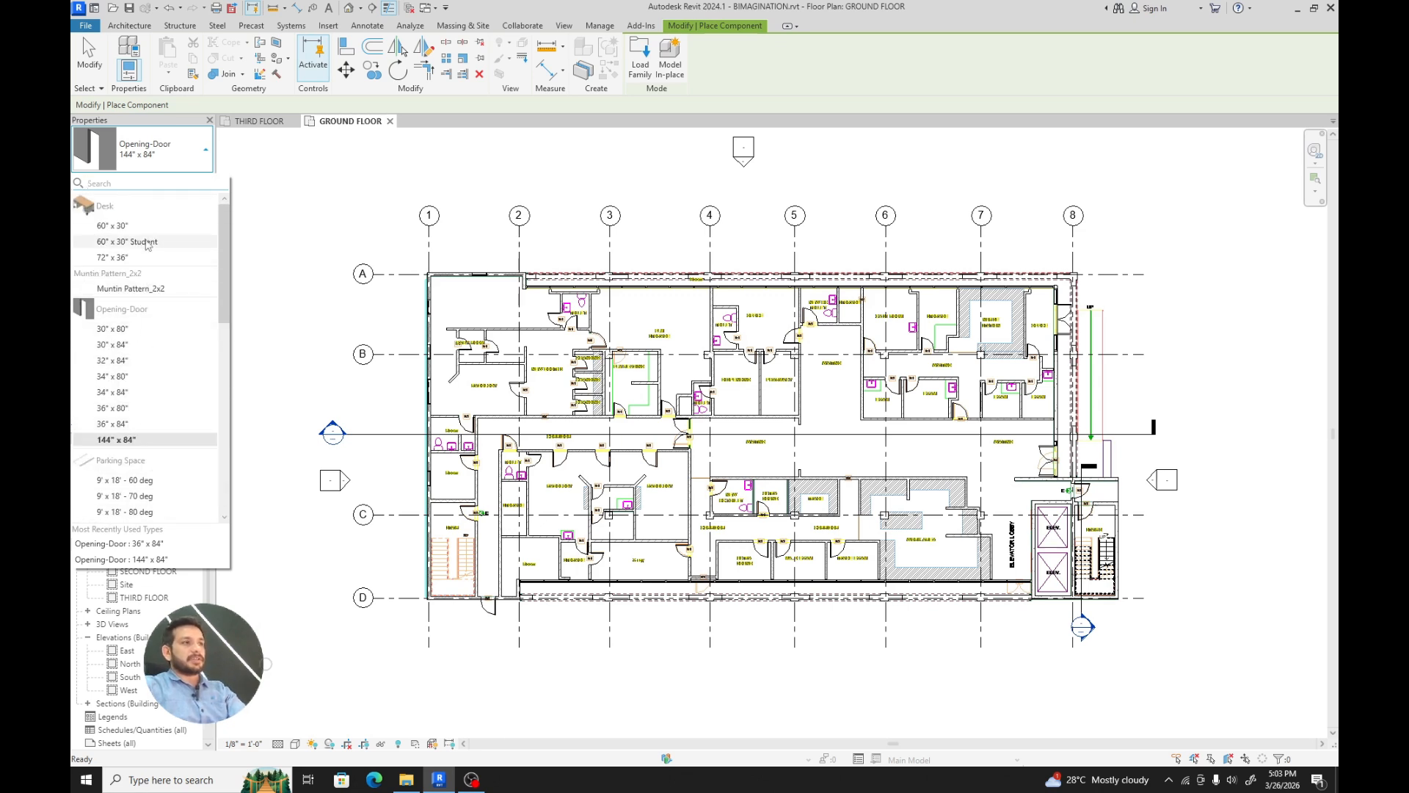
{"action": "left_click", "coordinate": [108, 227]}
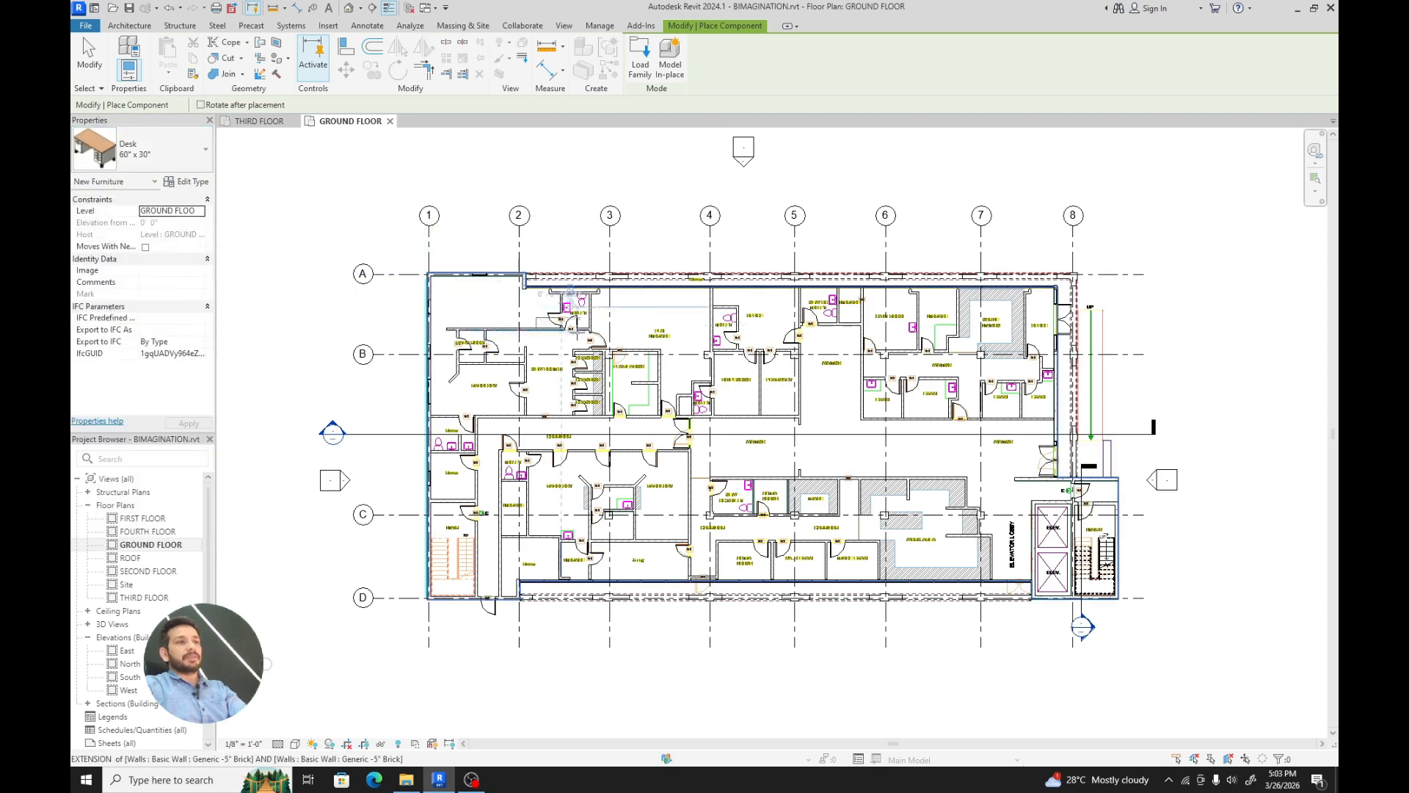
{"action": "scroll", "coordinate": [765, 310], "scroll_direction": "up", "scroll_amount": 3}
{"action": "scroll", "coordinate": [765, 311], "scroll_direction": "up", "scroll_amount": 5}
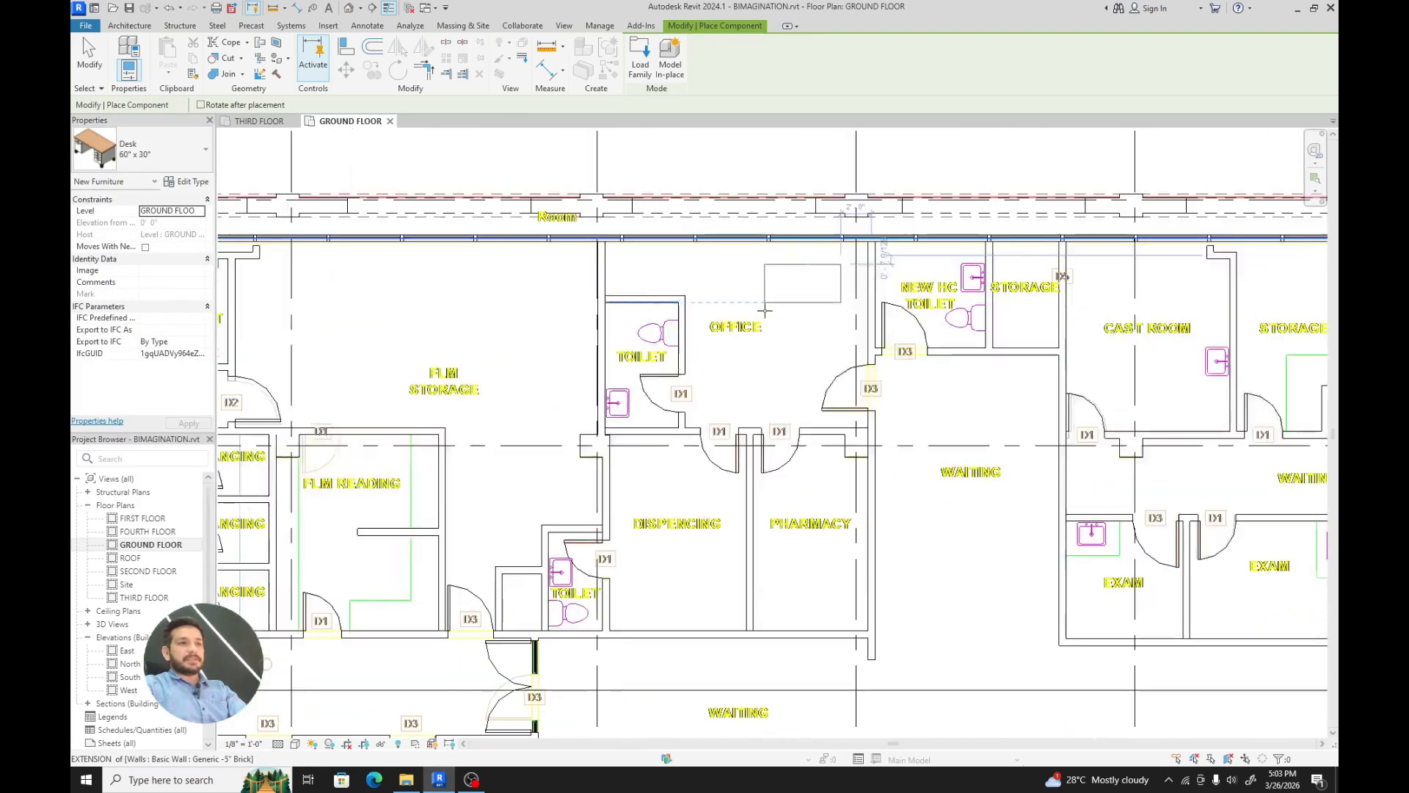
{"action": "scroll", "coordinate": [774, 351], "scroll_direction": "up", "scroll_amount": 1}
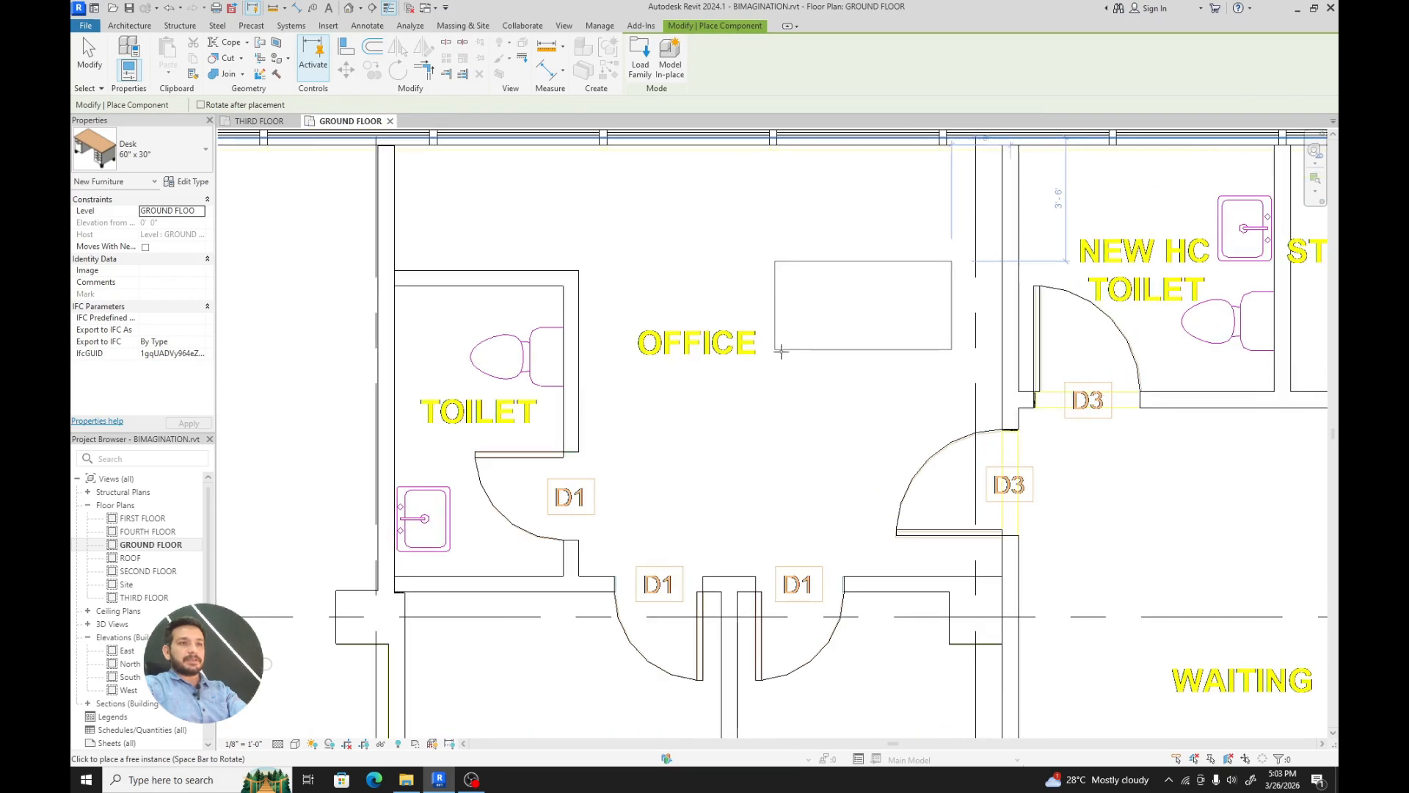
{"action": "left_click", "coordinate": [823, 348]}
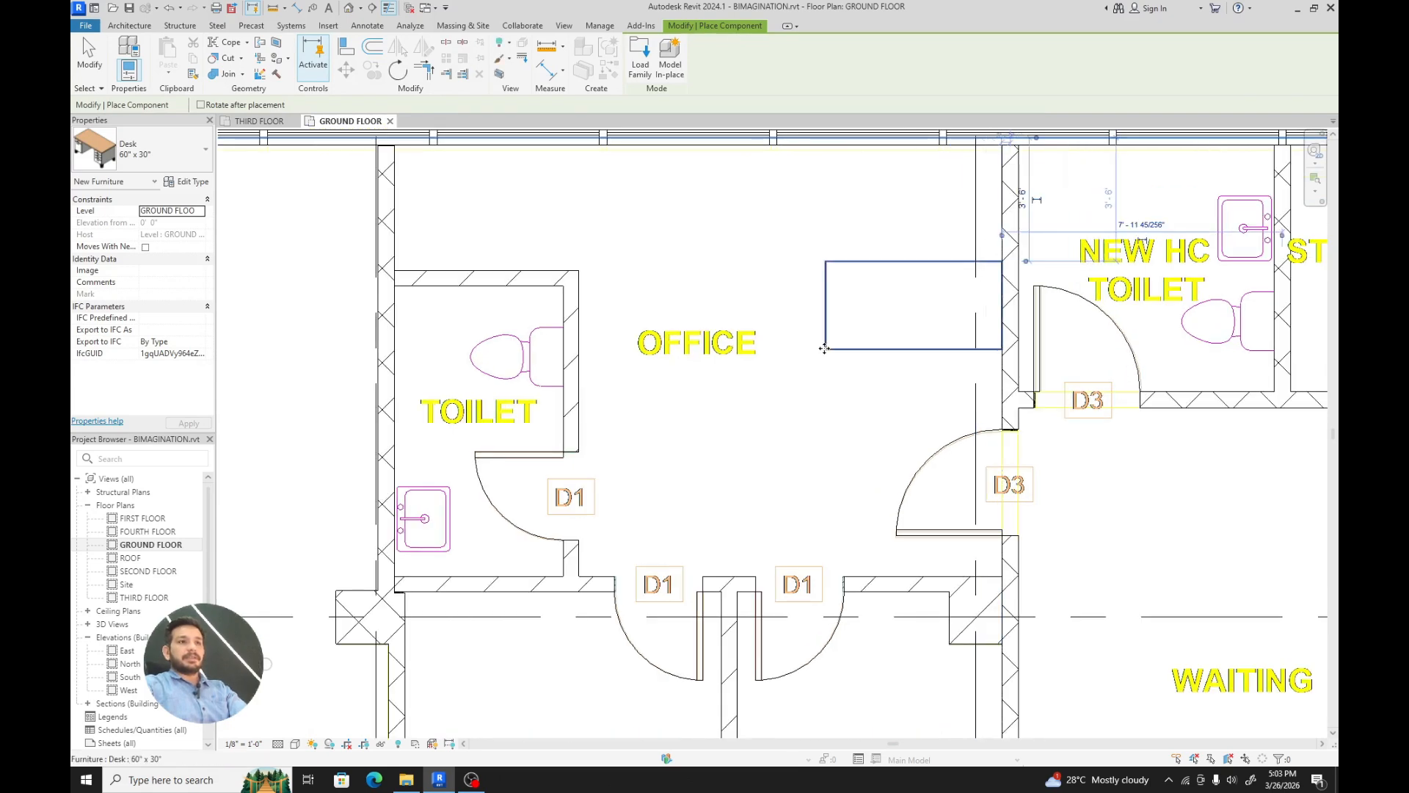
{"action": "key", "text": "Escape"}
{"action": "key", "text": "Escape"}
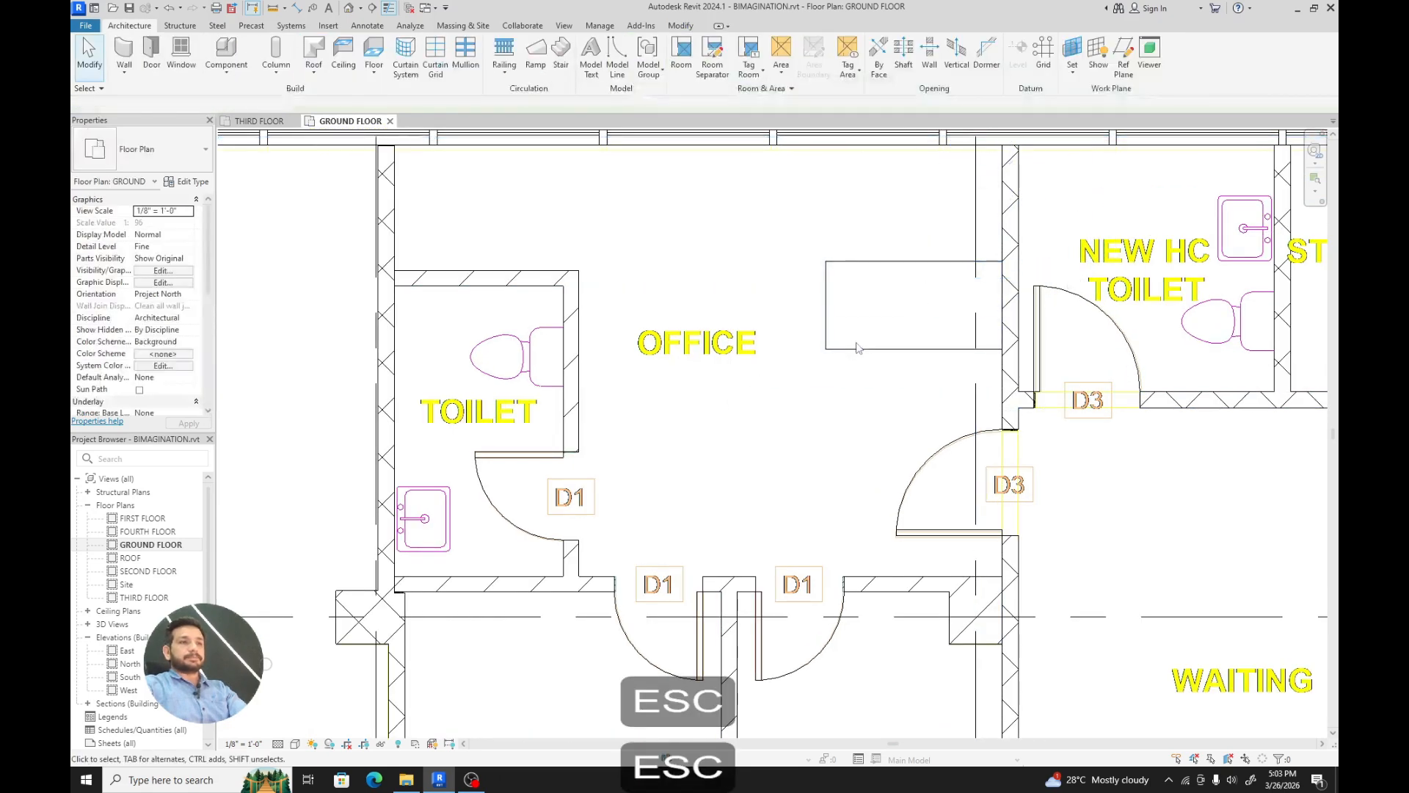
{"action": "left_click", "coordinate": [855, 345]}
{"action": "scroll", "coordinate": [752, 389], "scroll_direction": "down", "scroll_amount": 1}
{"action": "middle_click_drag", "start_coordinate": [755, 381], "coordinate": [683, 482]}
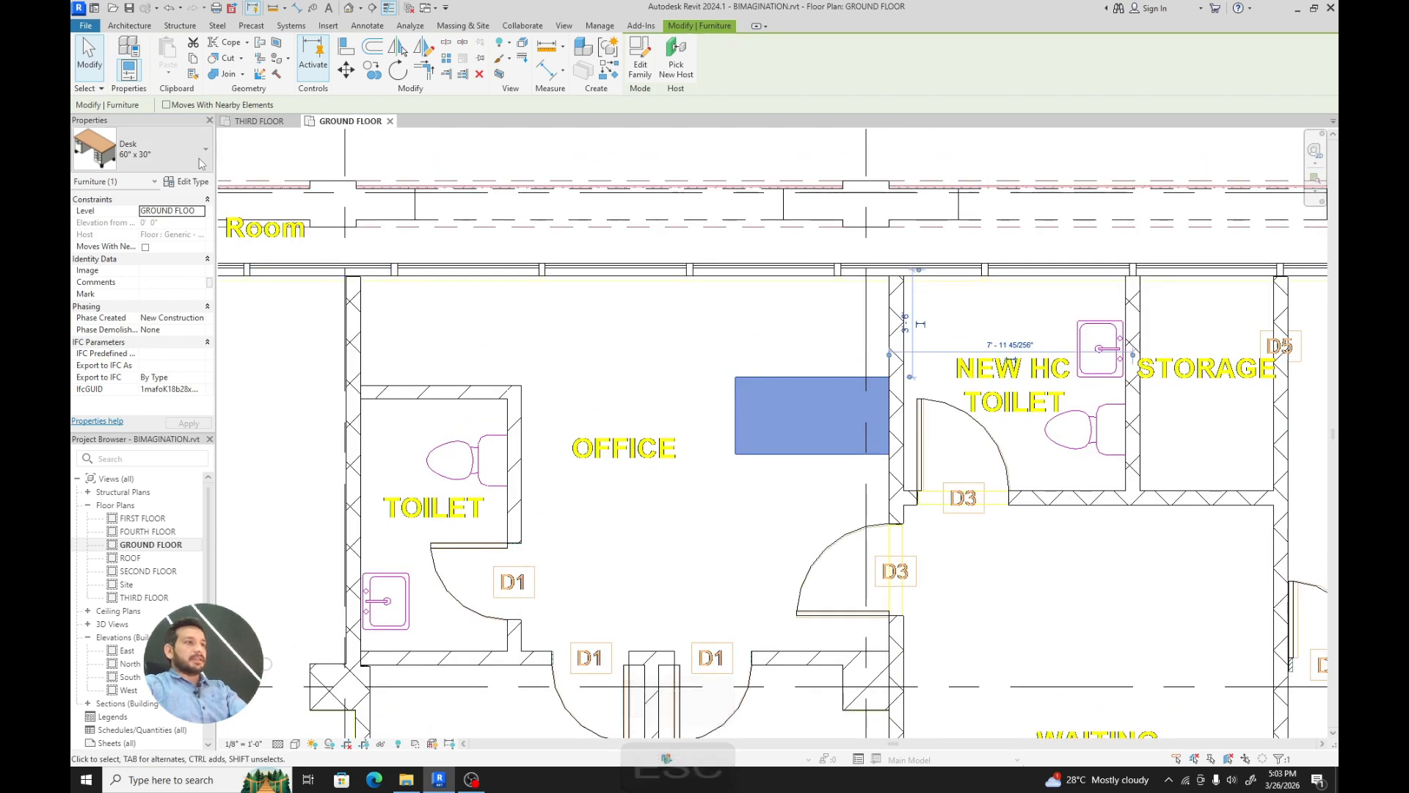
{"action": "key", "text": "Escape"}
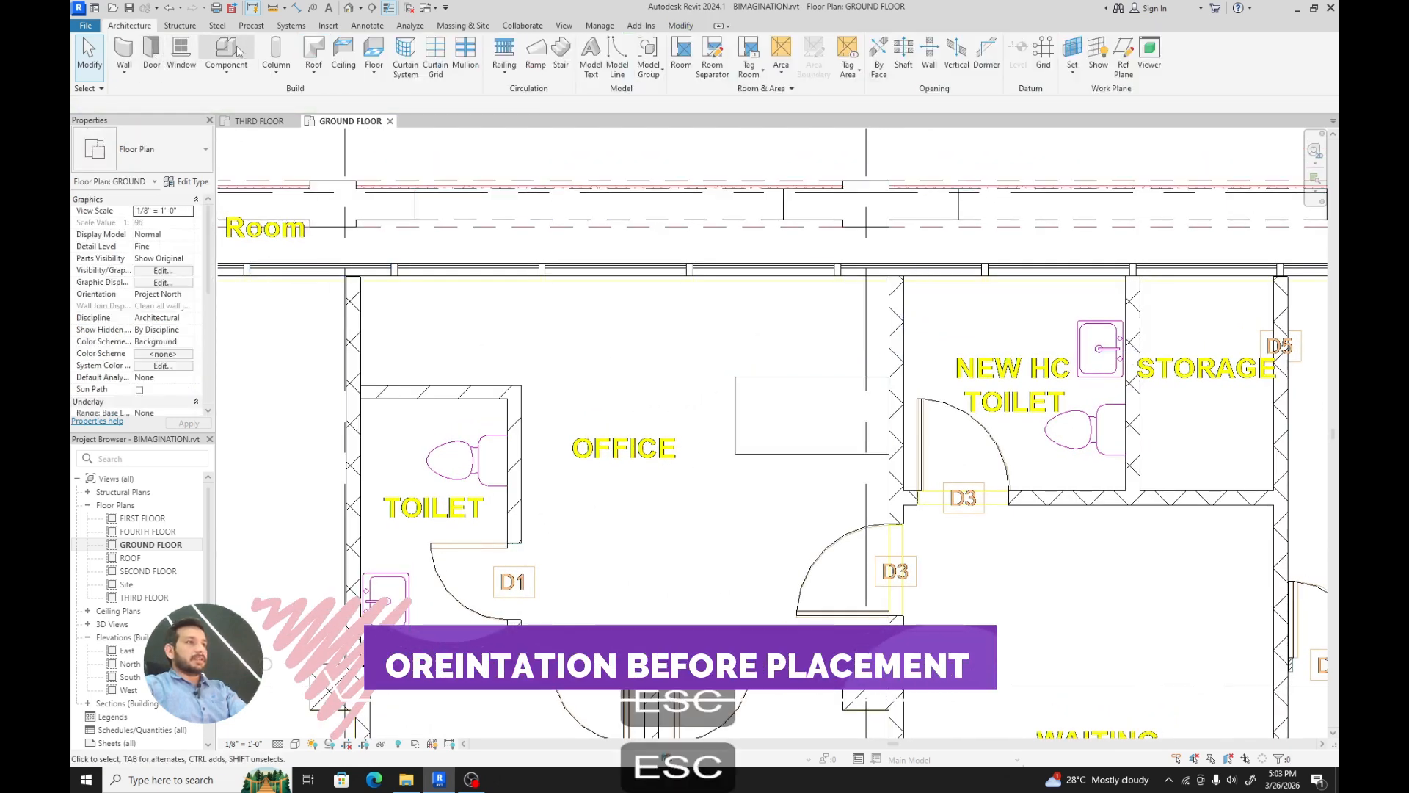
- Try out different rotations of a second 60" x 30" desk in the office before placement, without placing it
{"action": "left_click", "coordinate": [226, 51]}
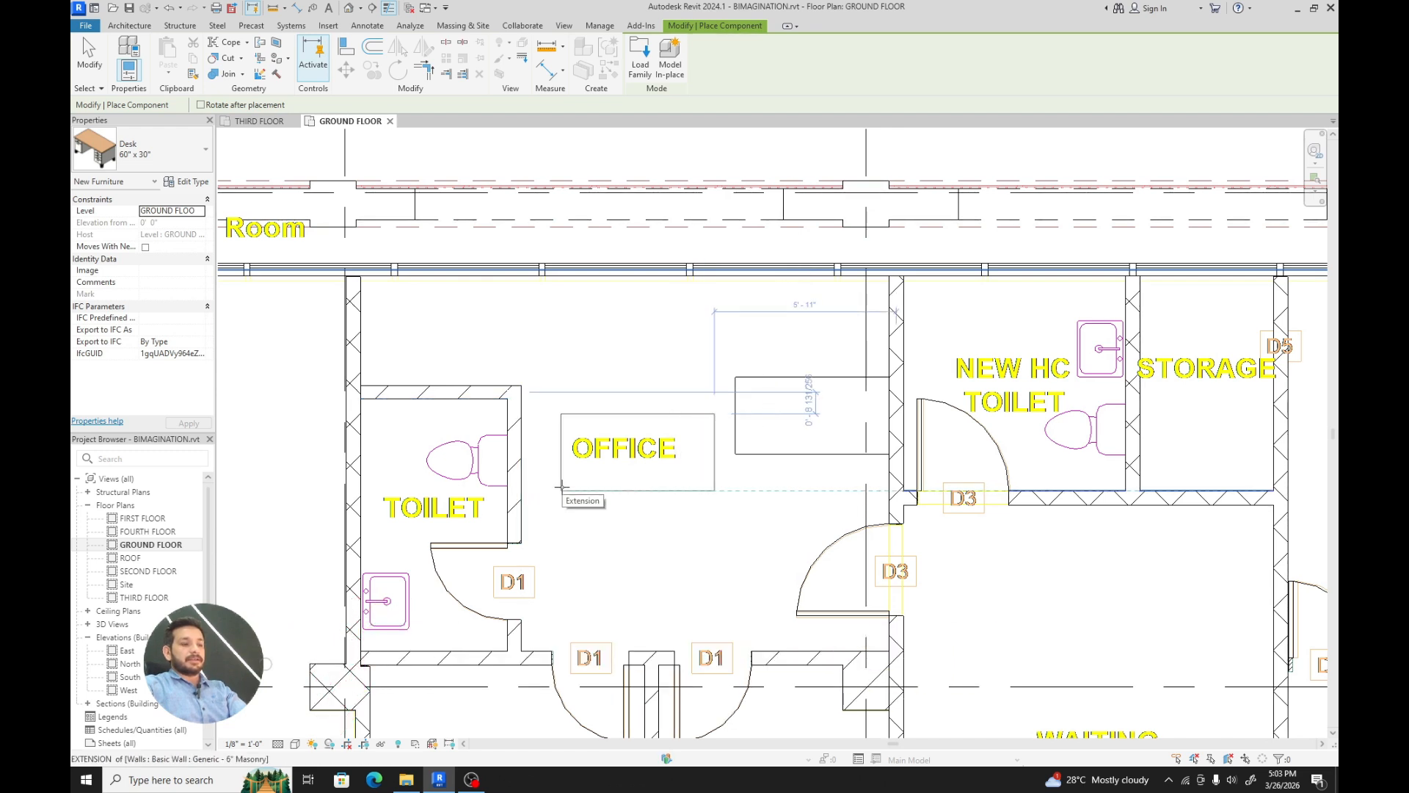
{"action": "key", "text": "space"}
{"action": "key", "text": "space"}
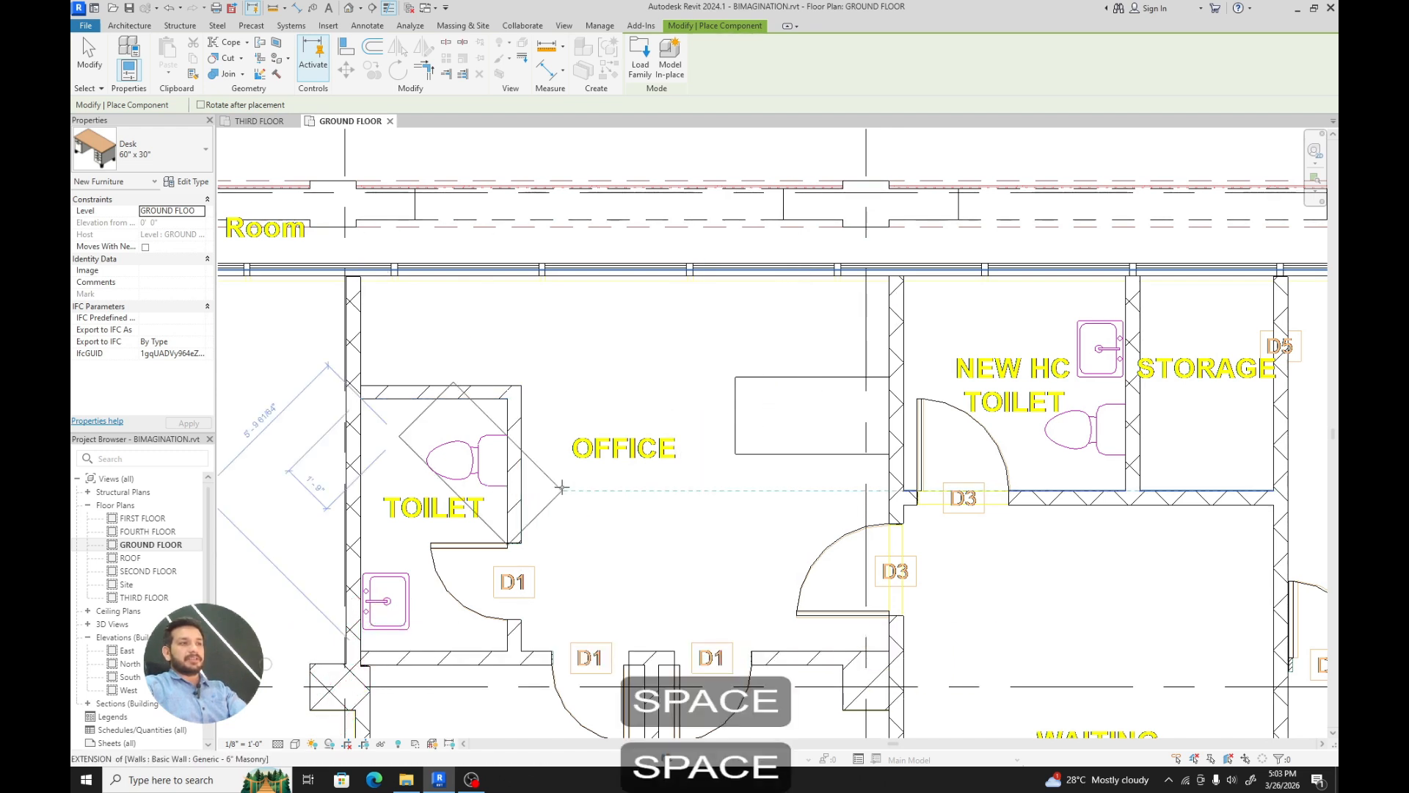
{"action": "key", "text": "space"}
{"action": "key", "text": "space"}
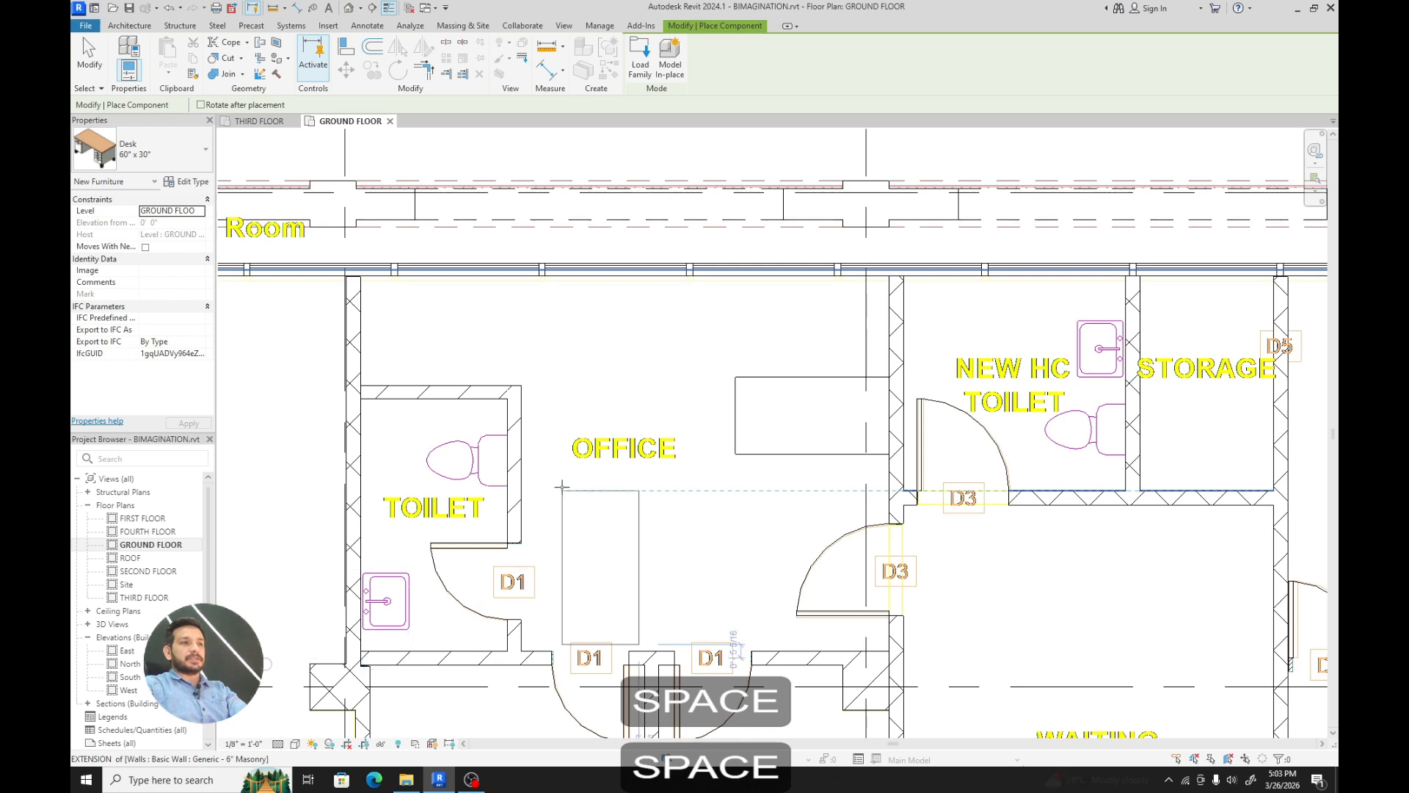
{"action": "key", "text": "space"}
{"action": "key", "text": "space"}
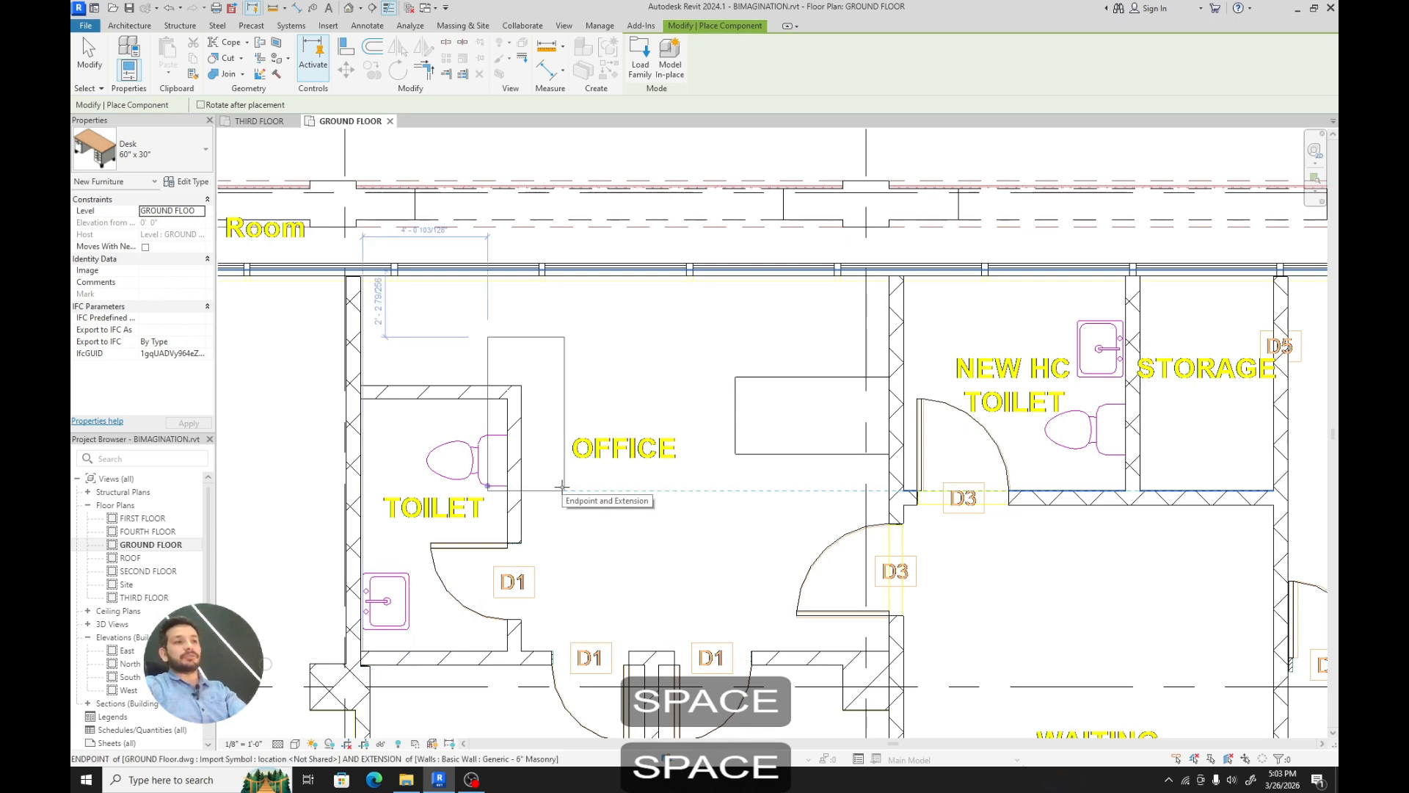
{"action": "key", "text": "space"}
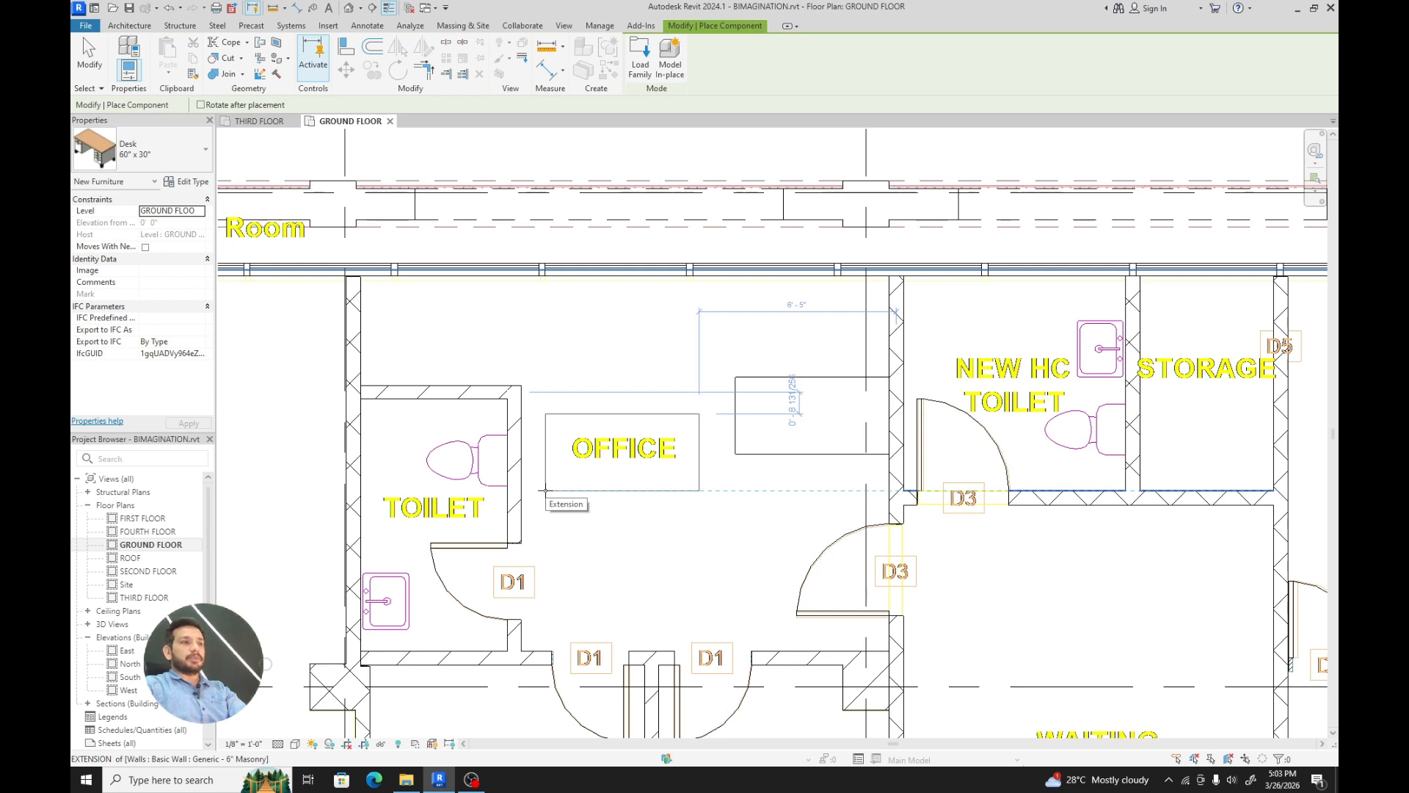
{"action": "key", "text": "Escape"}
{"action": "key", "text": "Escape"}
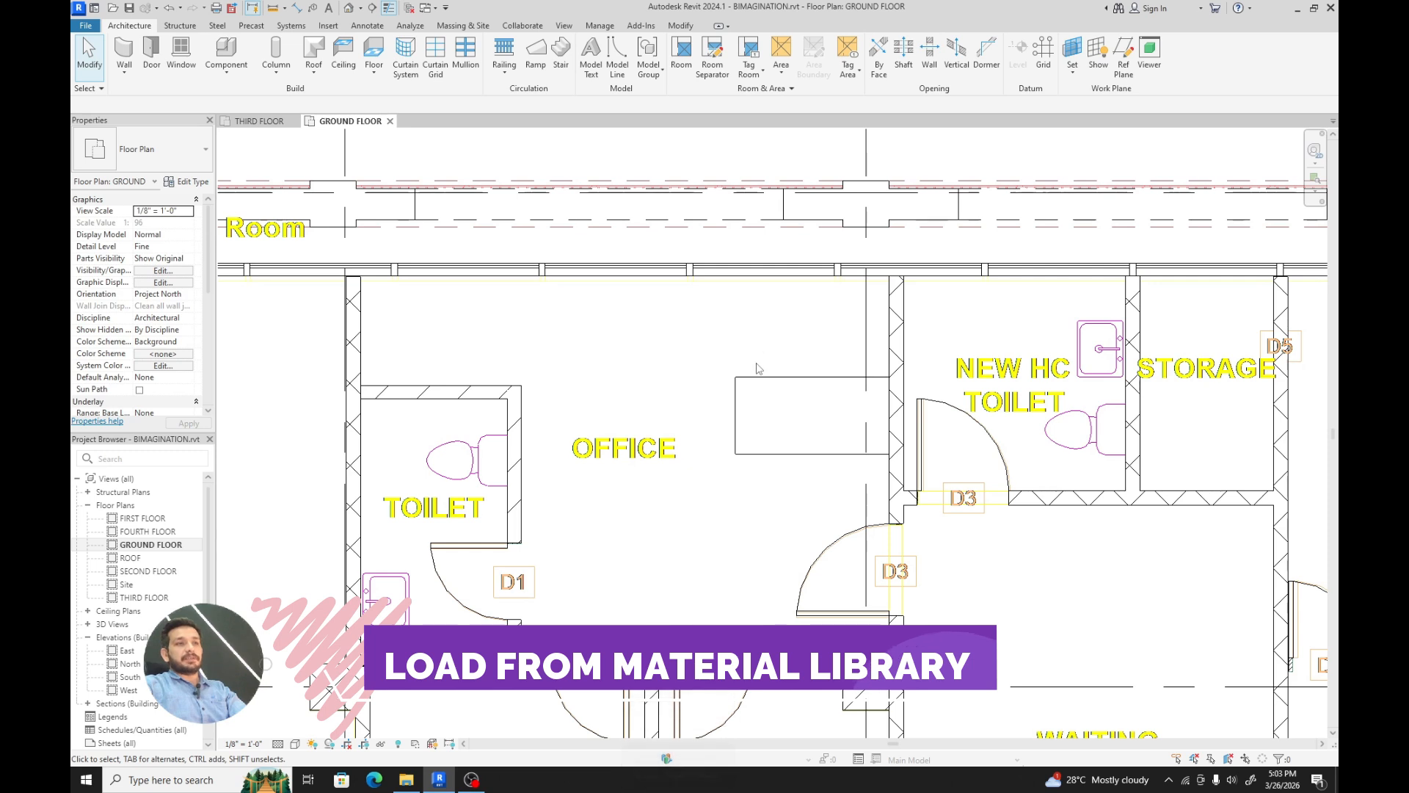
- Load the Chair-Executive family from the Seating folder of the Furniture library for component placement
{"action": "left_click", "coordinate": [224, 50]}
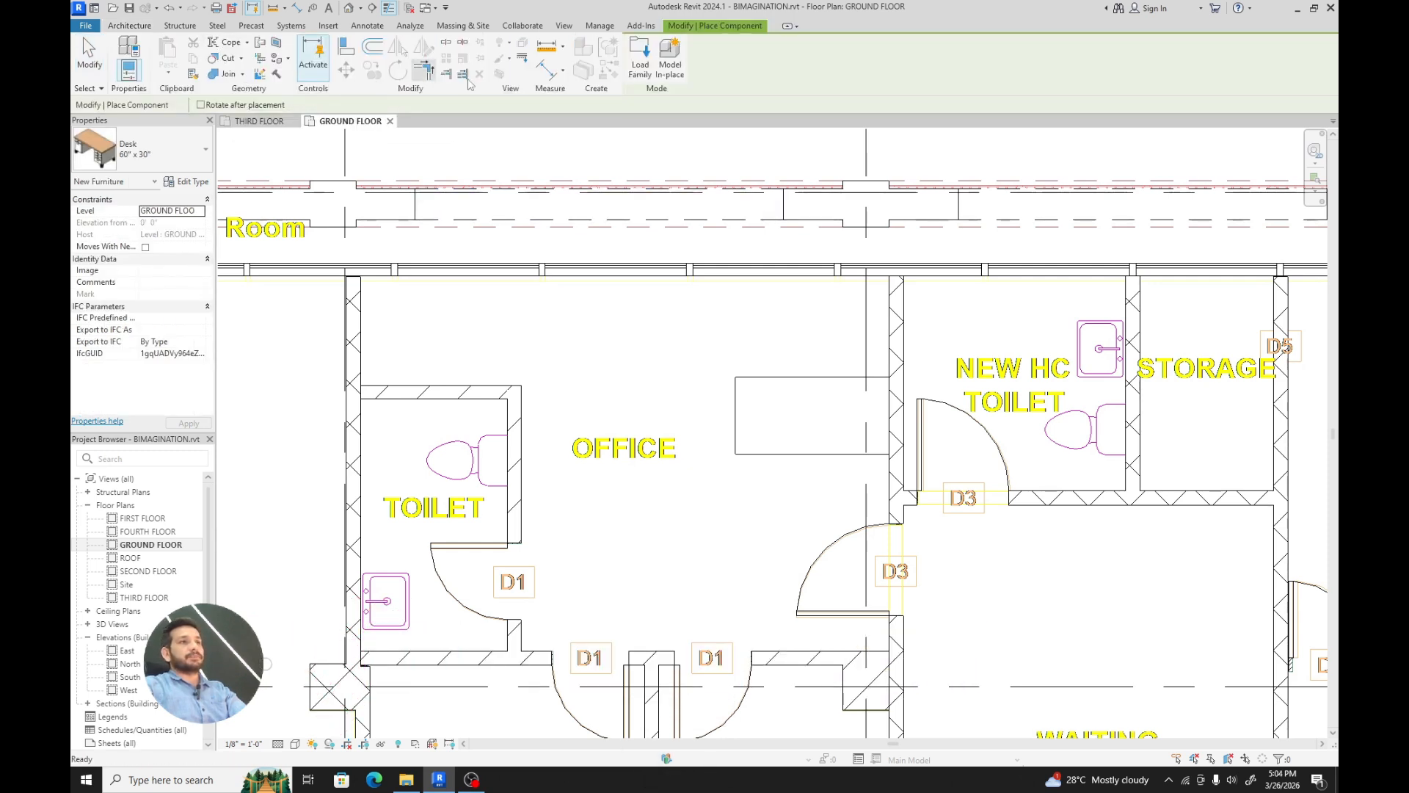
{"action": "left_click", "coordinate": [641, 68]}
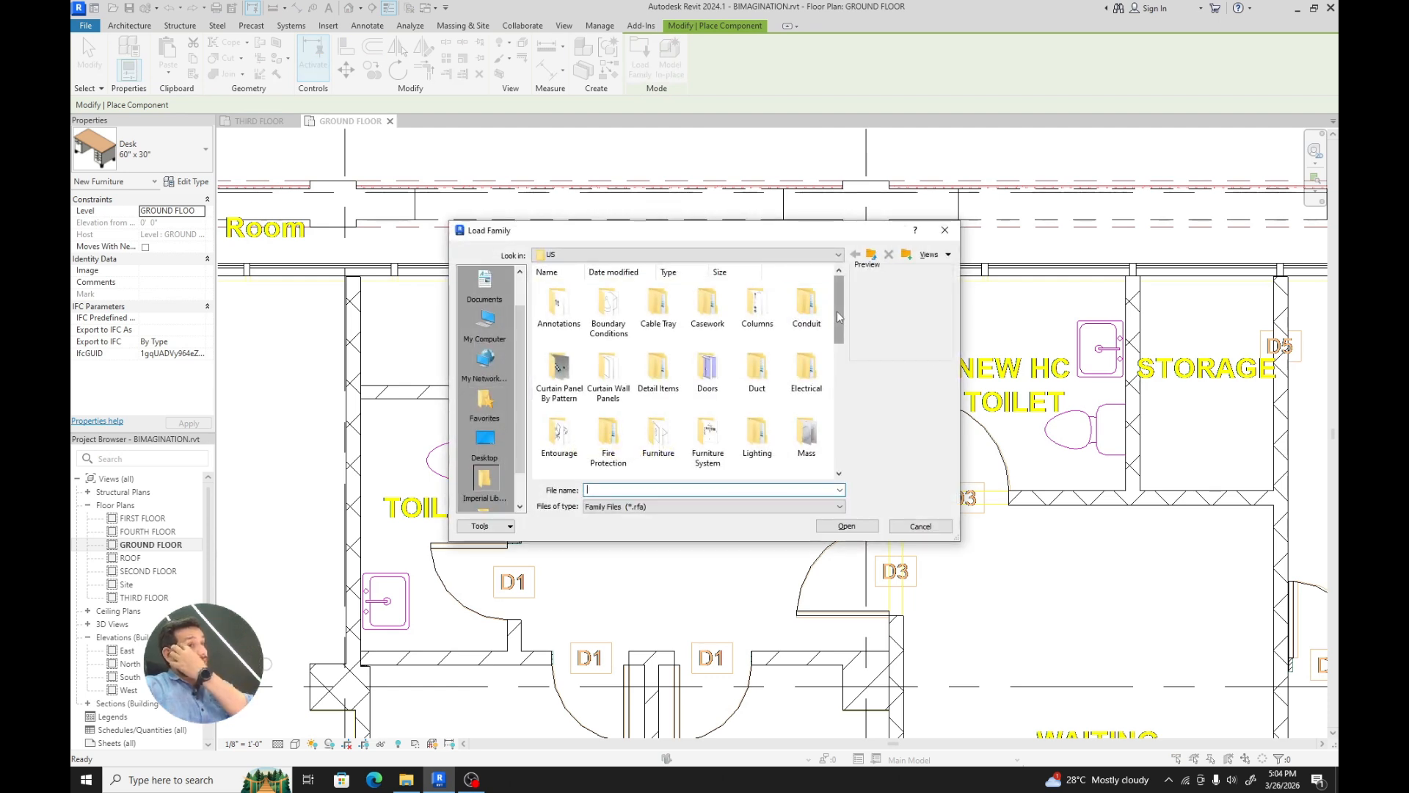
{"action": "scroll", "coordinate": [839, 317], "scroll_direction": "down", "scroll_amount": 2}
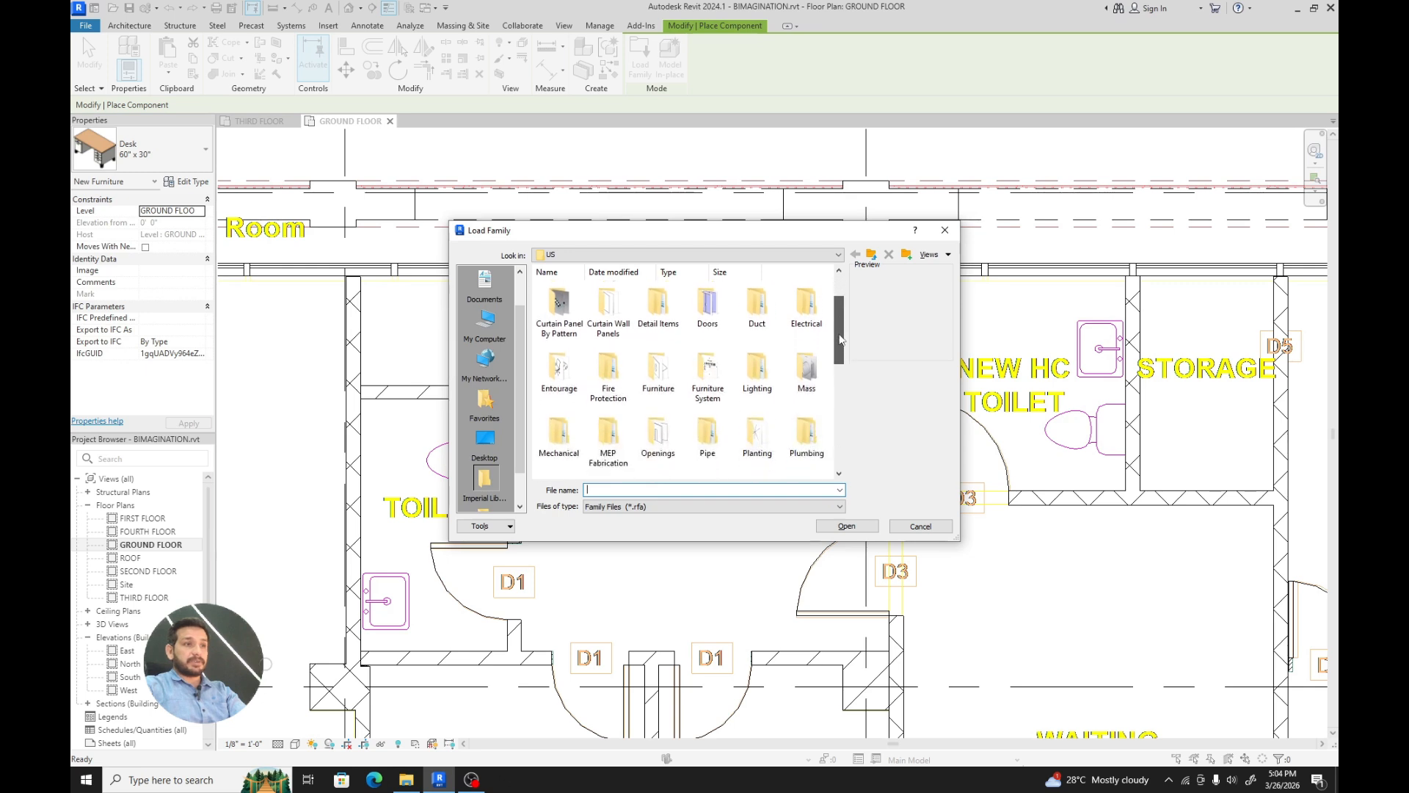
{"action": "left_click", "coordinate": [669, 350]}
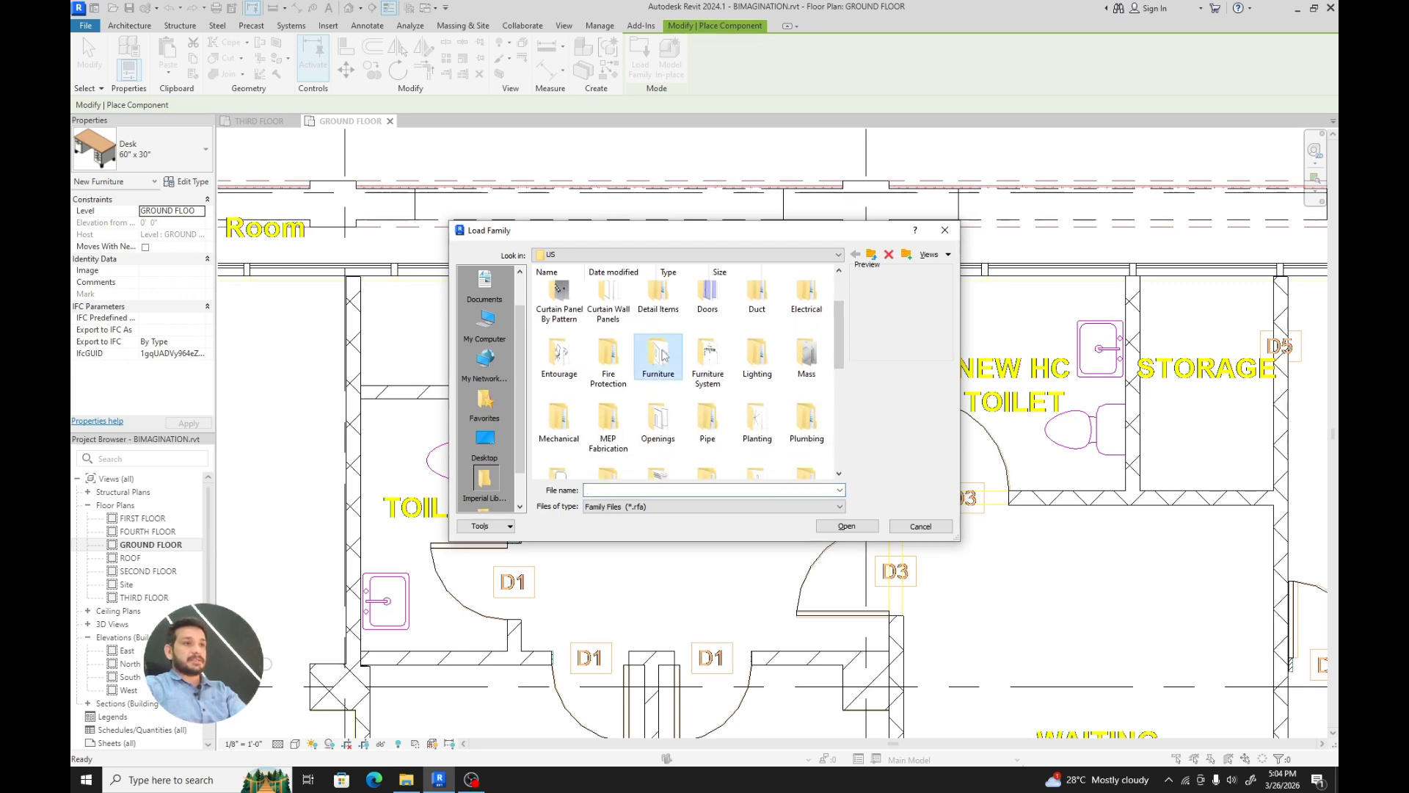
{"action": "double_click", "coordinate": [663, 355]}
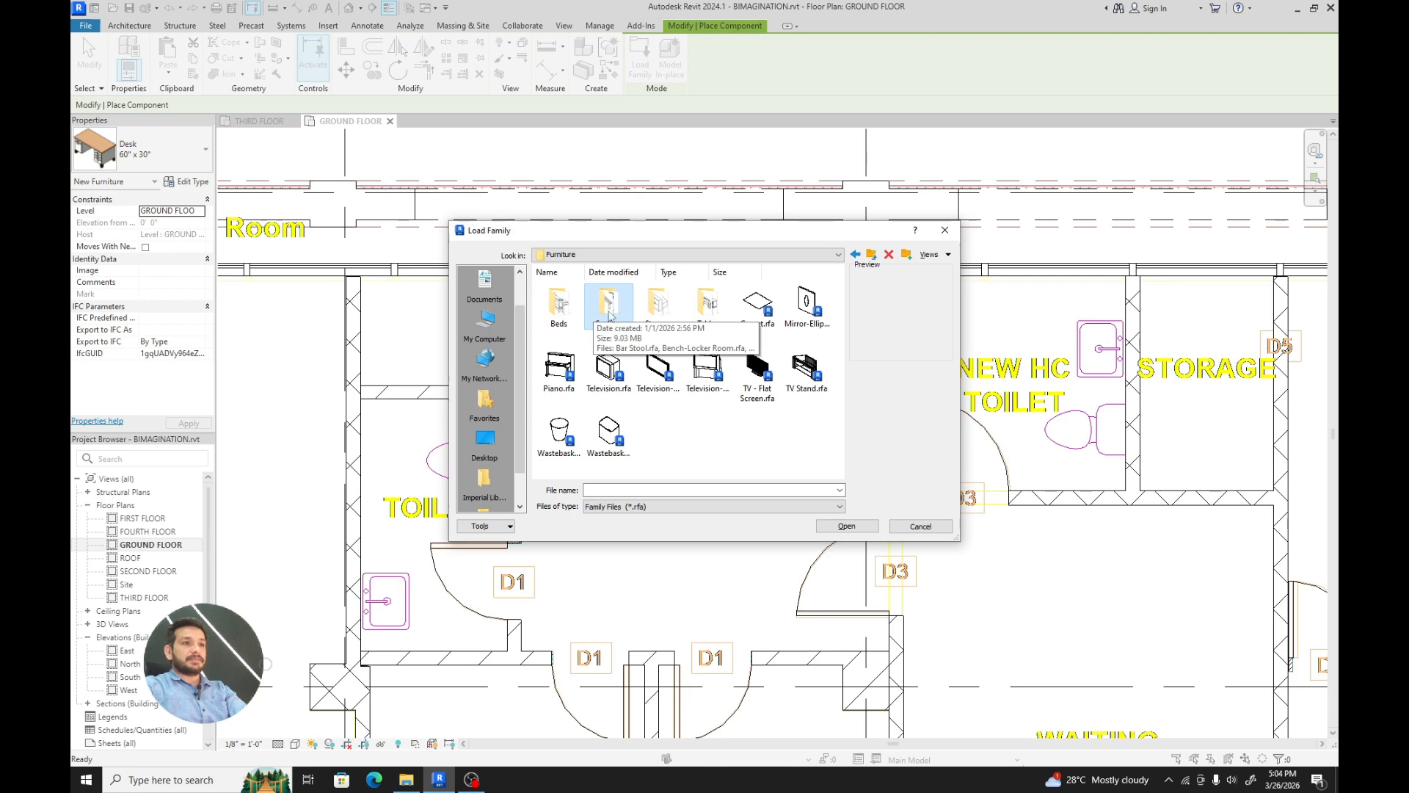
{"action": "double_click", "coordinate": [610, 309]}
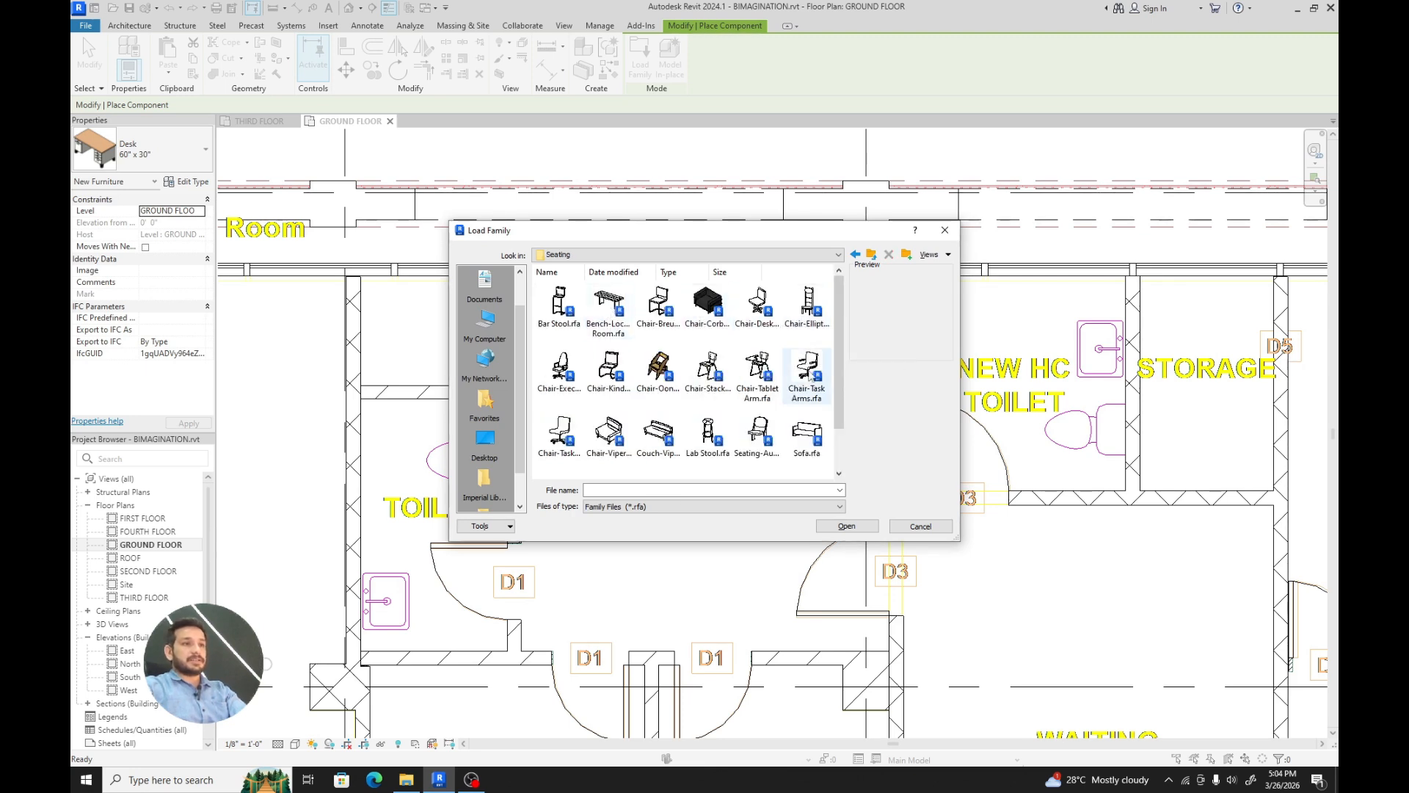
{"action": "left_click", "coordinate": [565, 436]}
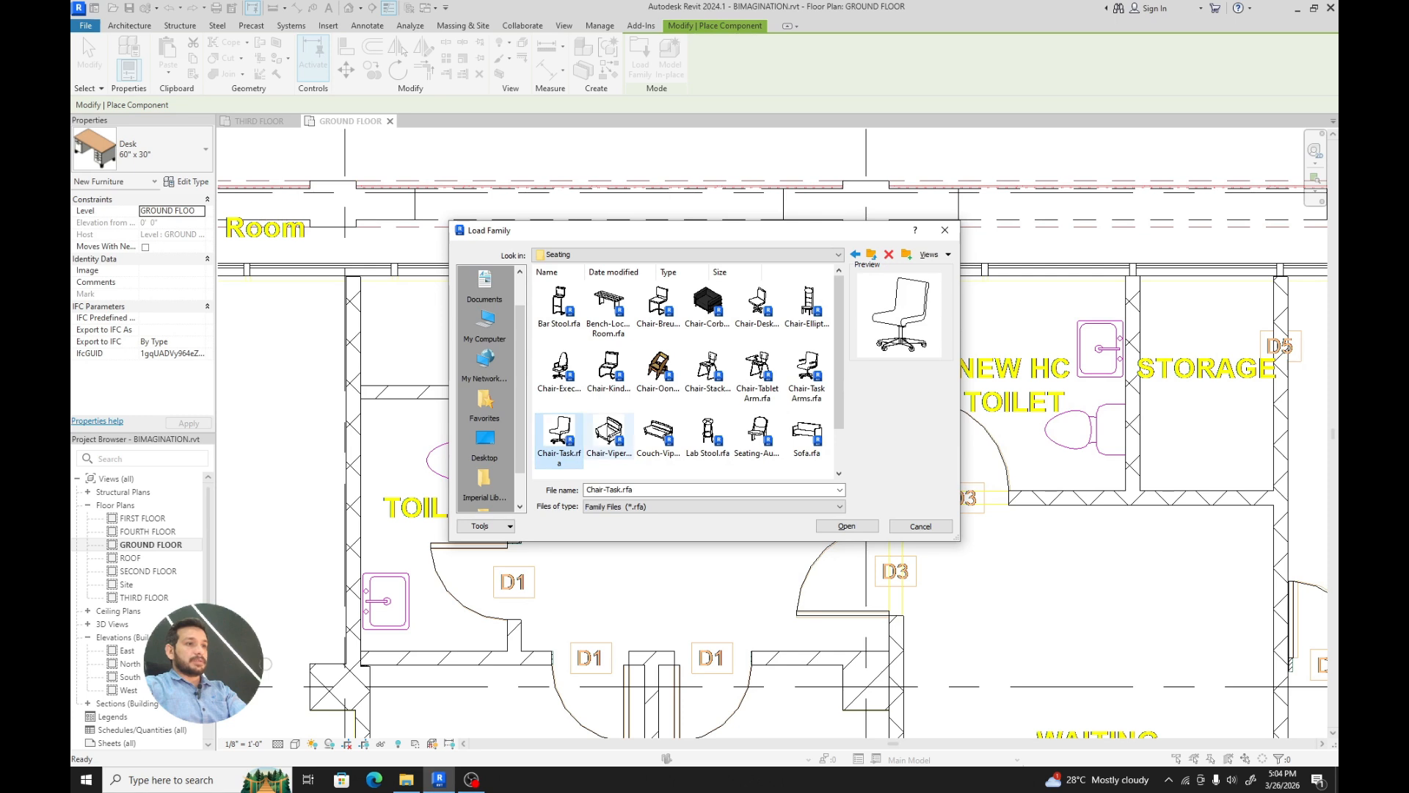
{"action": "left_click", "coordinate": [562, 382]}
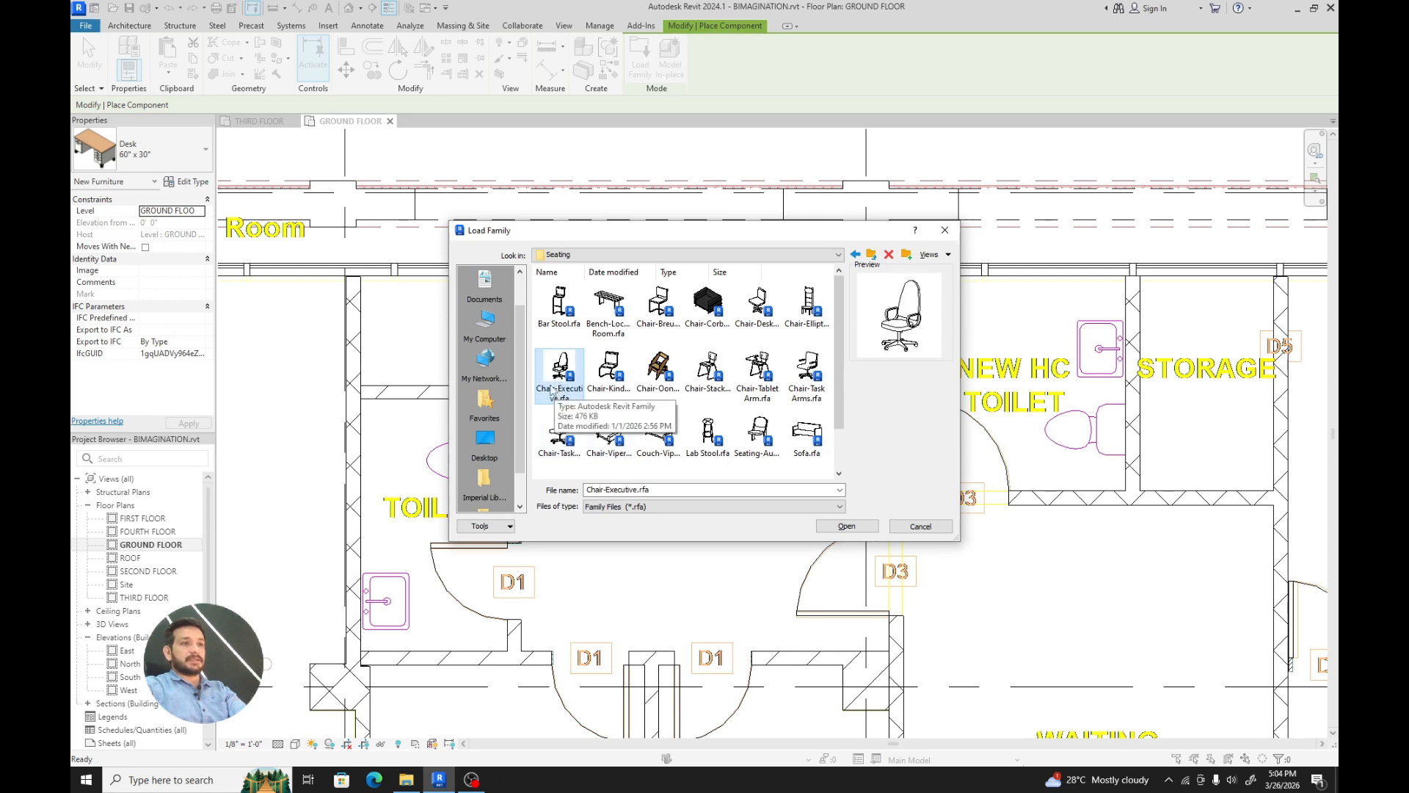
{"action": "left_click", "coordinate": [847, 526]}
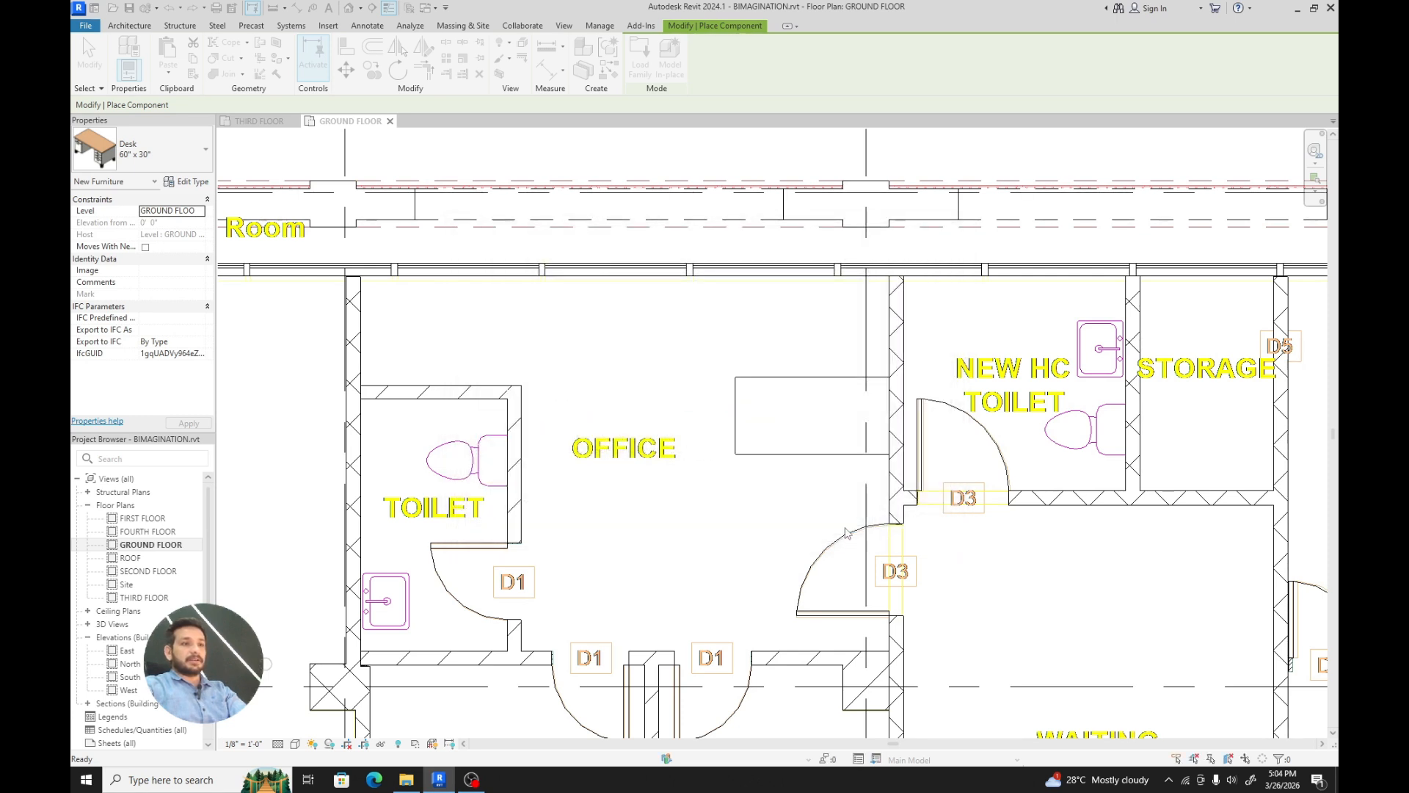
- Place the executive chair centred behind the office desk's long edge nearest the exterior wall, rotated to face the desk
{"action": "left_click", "coordinate": [170, 156]}
{"action": "left_click", "coordinate": [153, 159]}
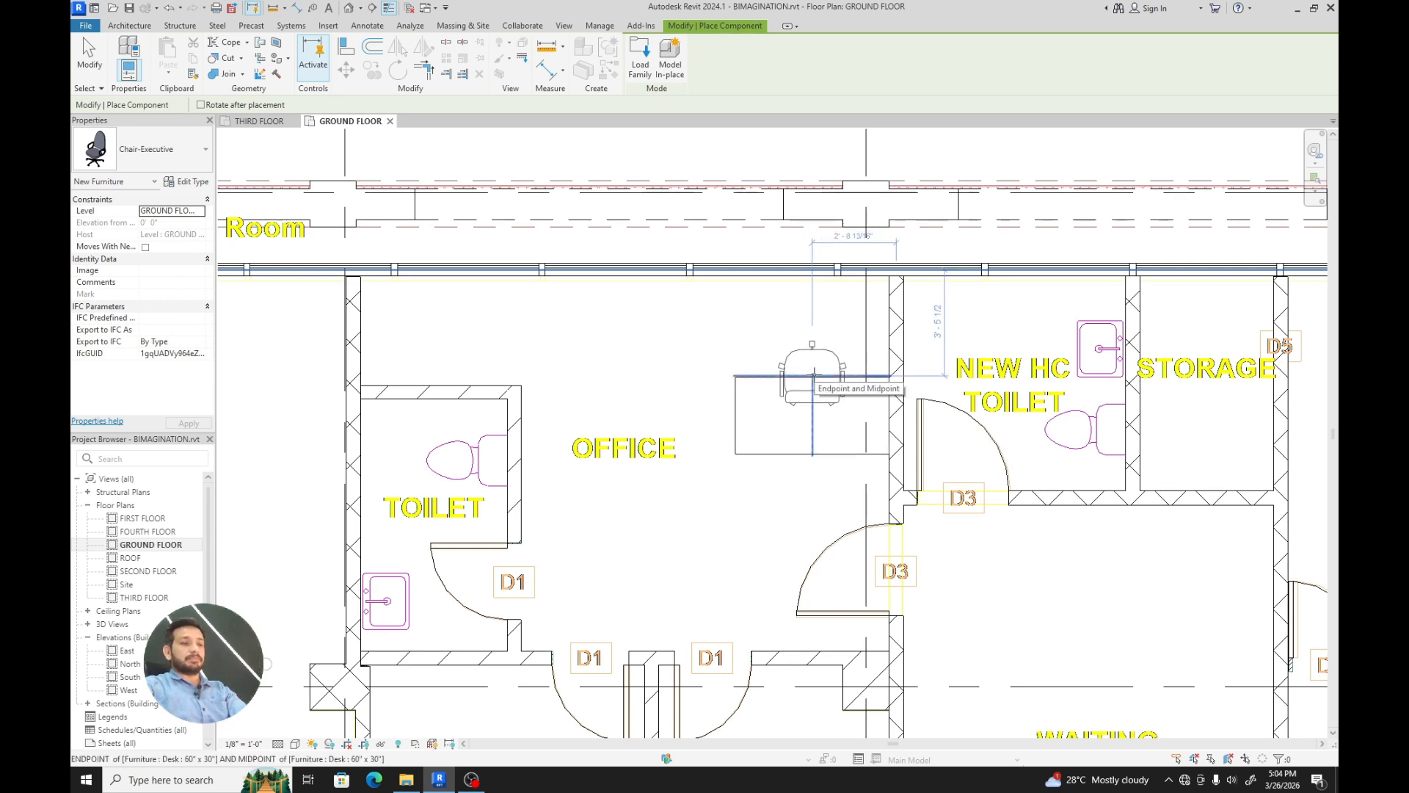
{"action": "key", "text": "space"}
{"action": "key", "text": "space"}
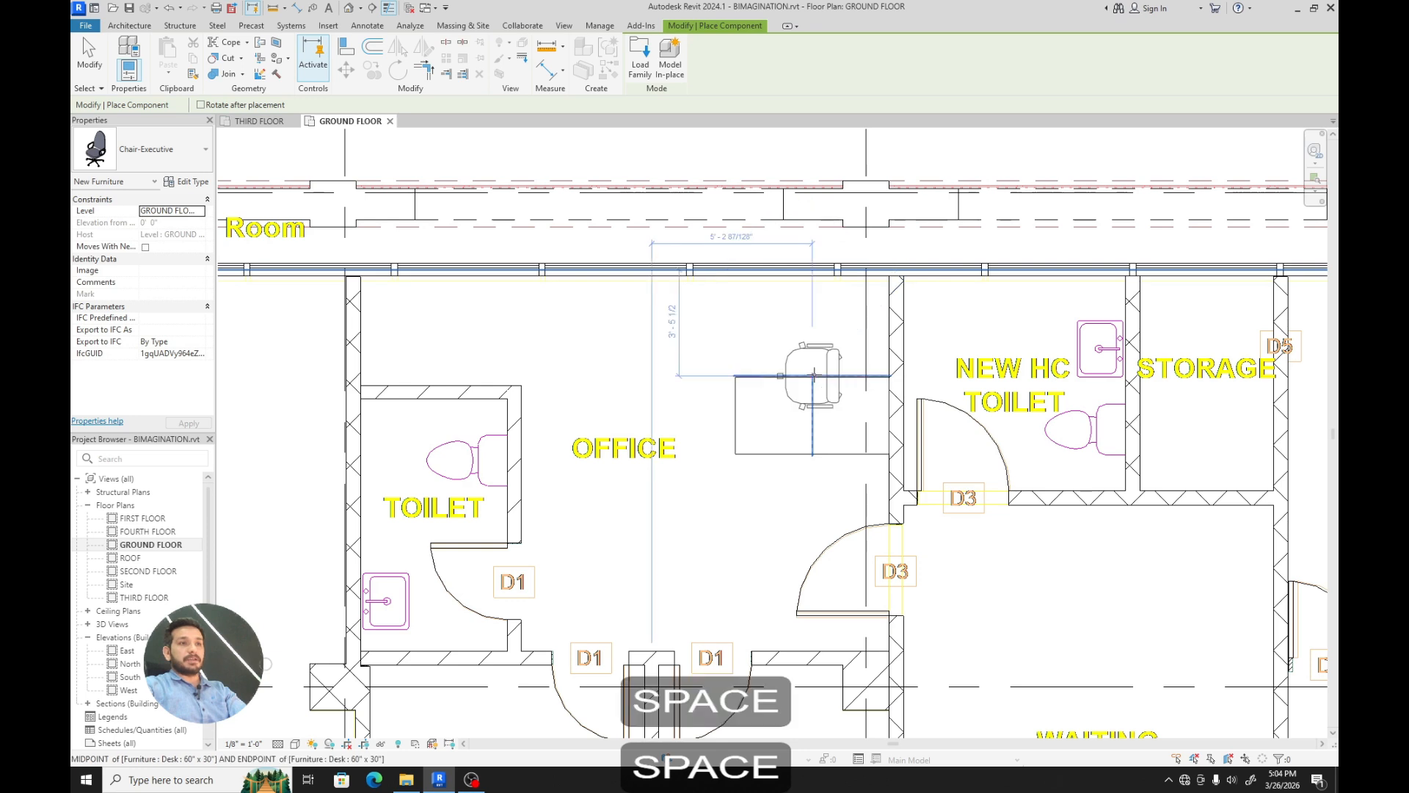
{"action": "key", "text": "space"}
{"action": "key", "text": "space"}
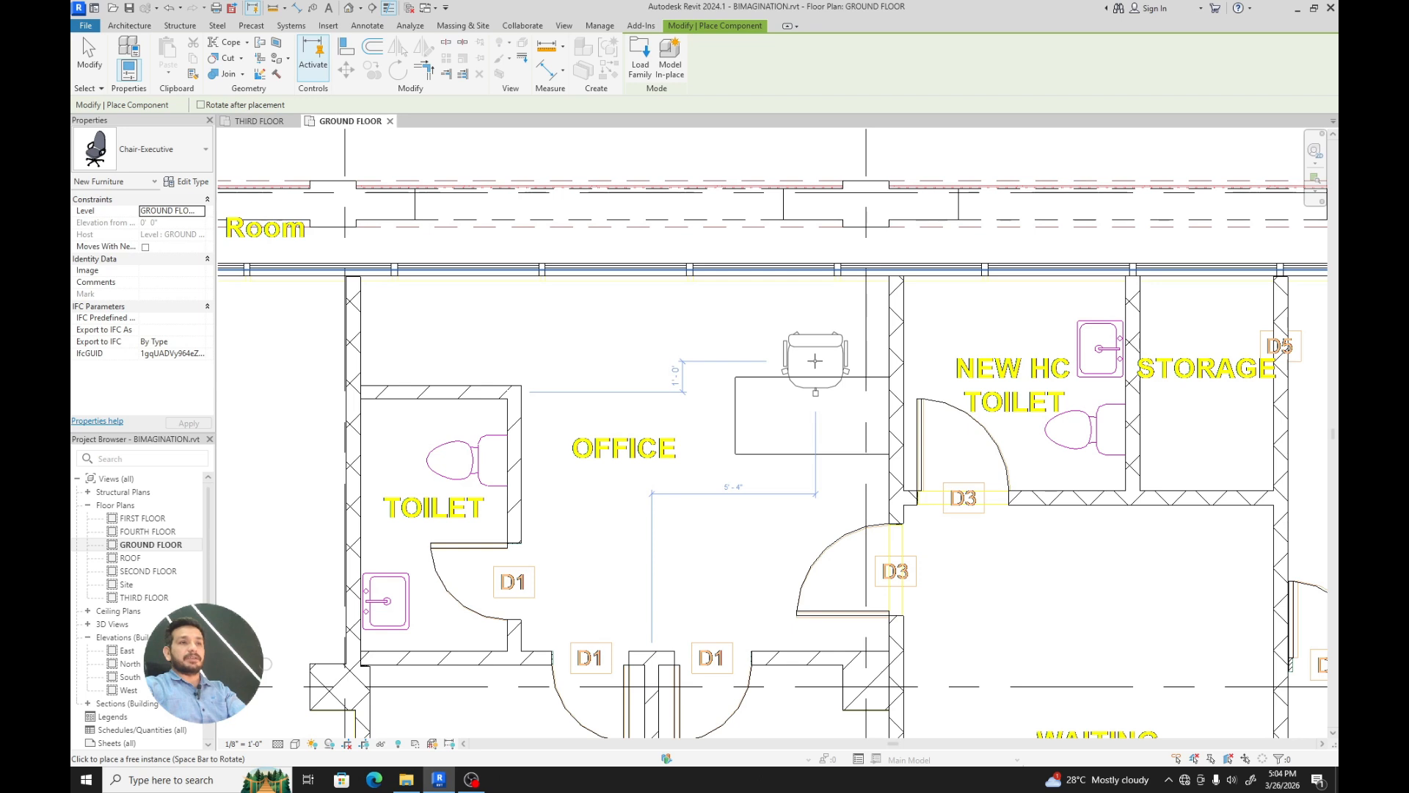
{"action": "left_click", "coordinate": [815, 354]}
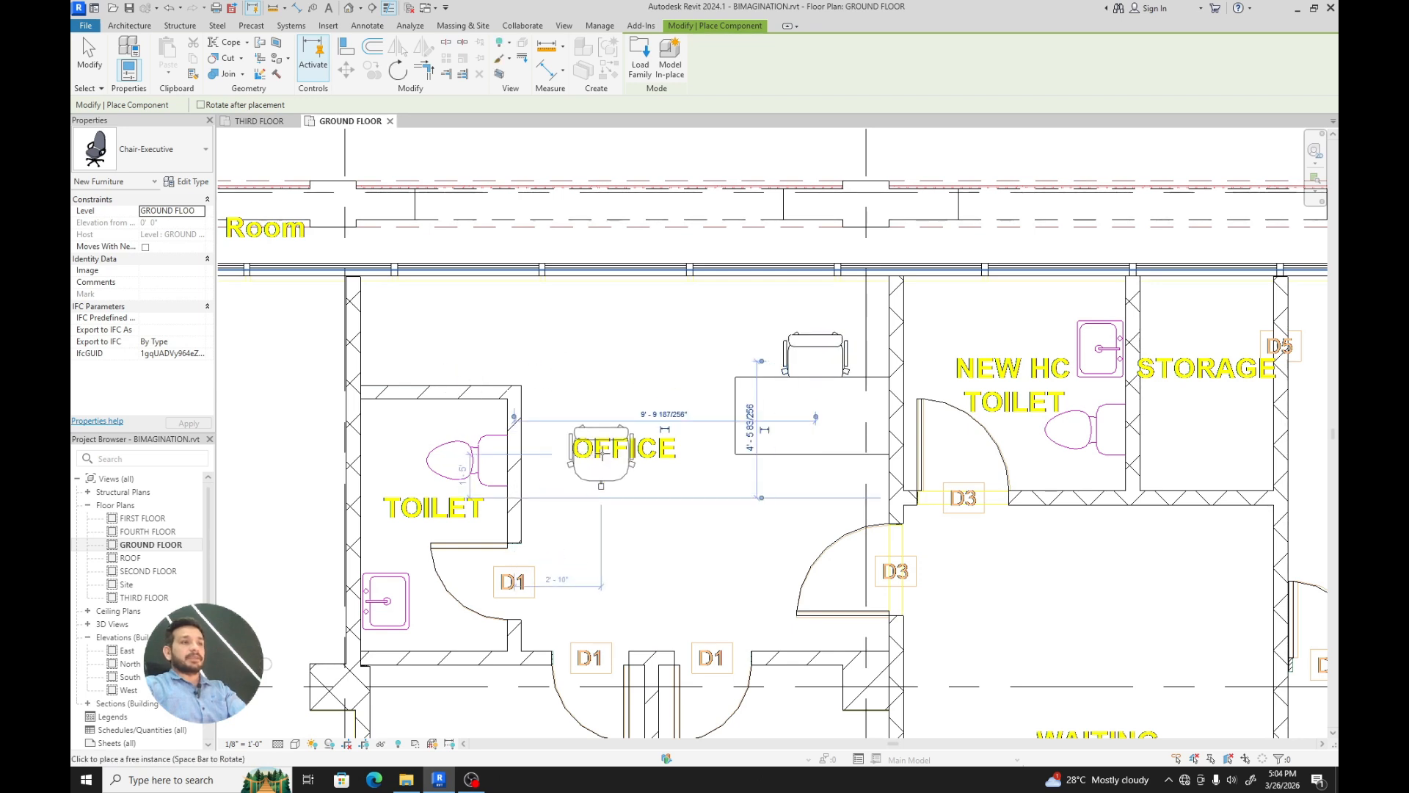
- Load the Sofa family from the Seating folder of the furniture library
{"action": "left_click", "coordinate": [639, 62]}
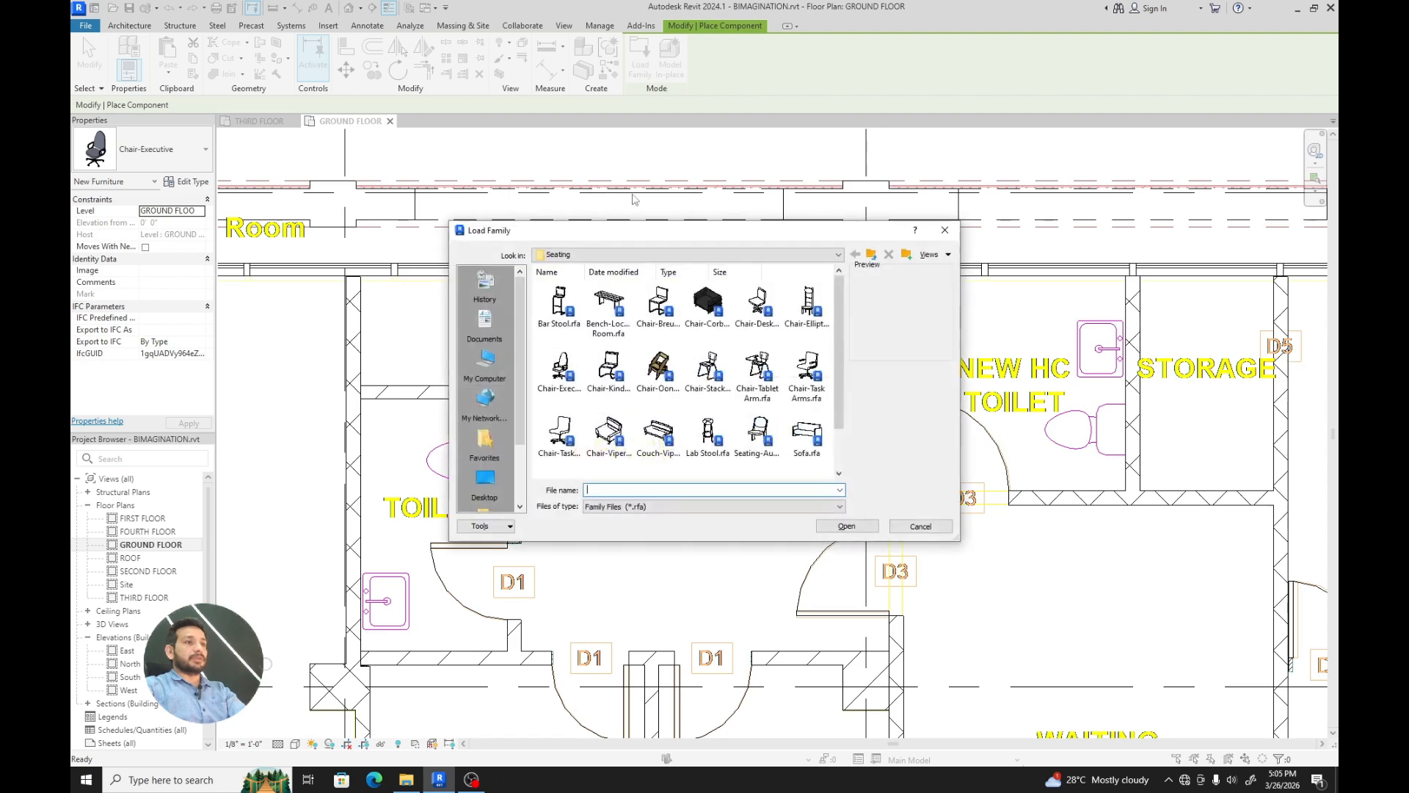
{"action": "left_click", "coordinate": [709, 314]}
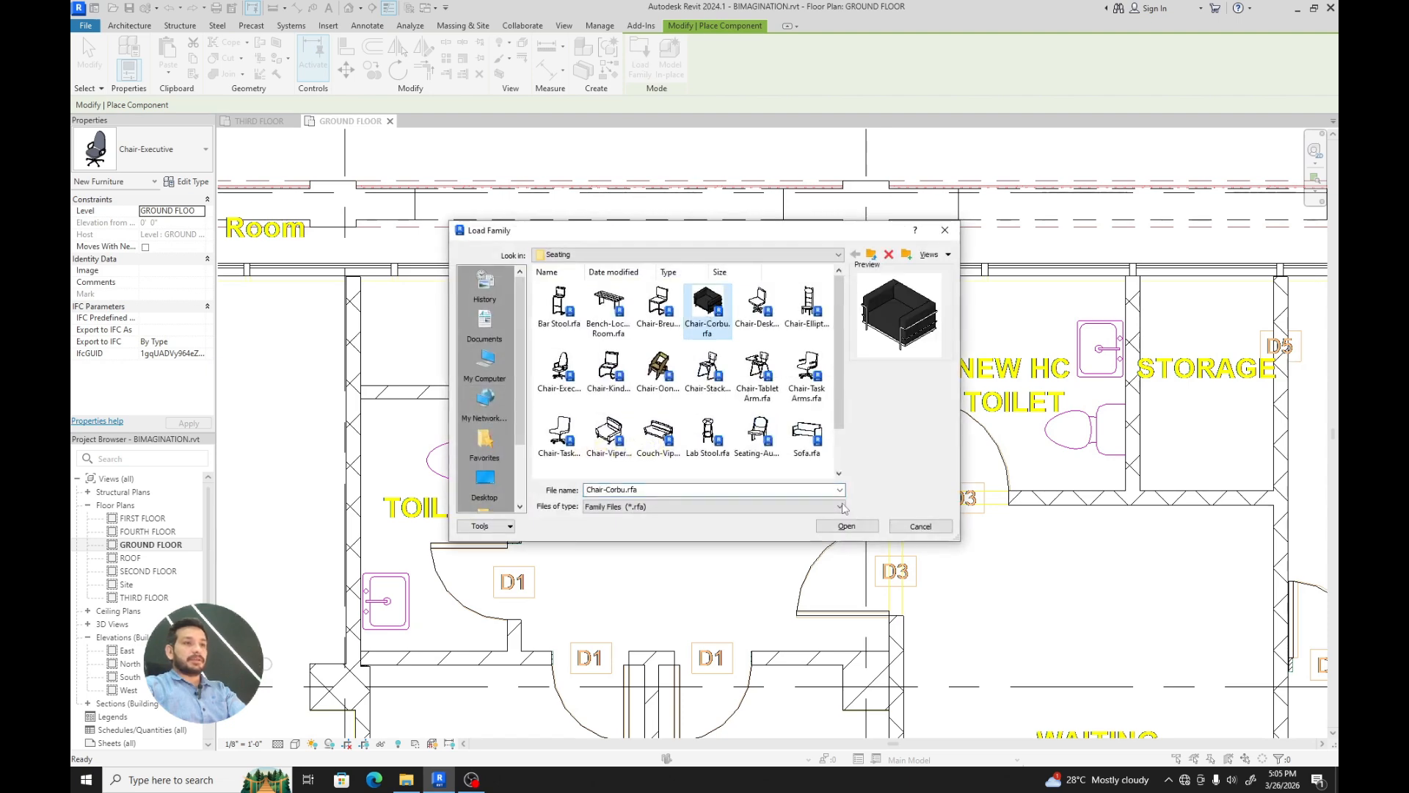
{"action": "left_click", "coordinate": [806, 434]}
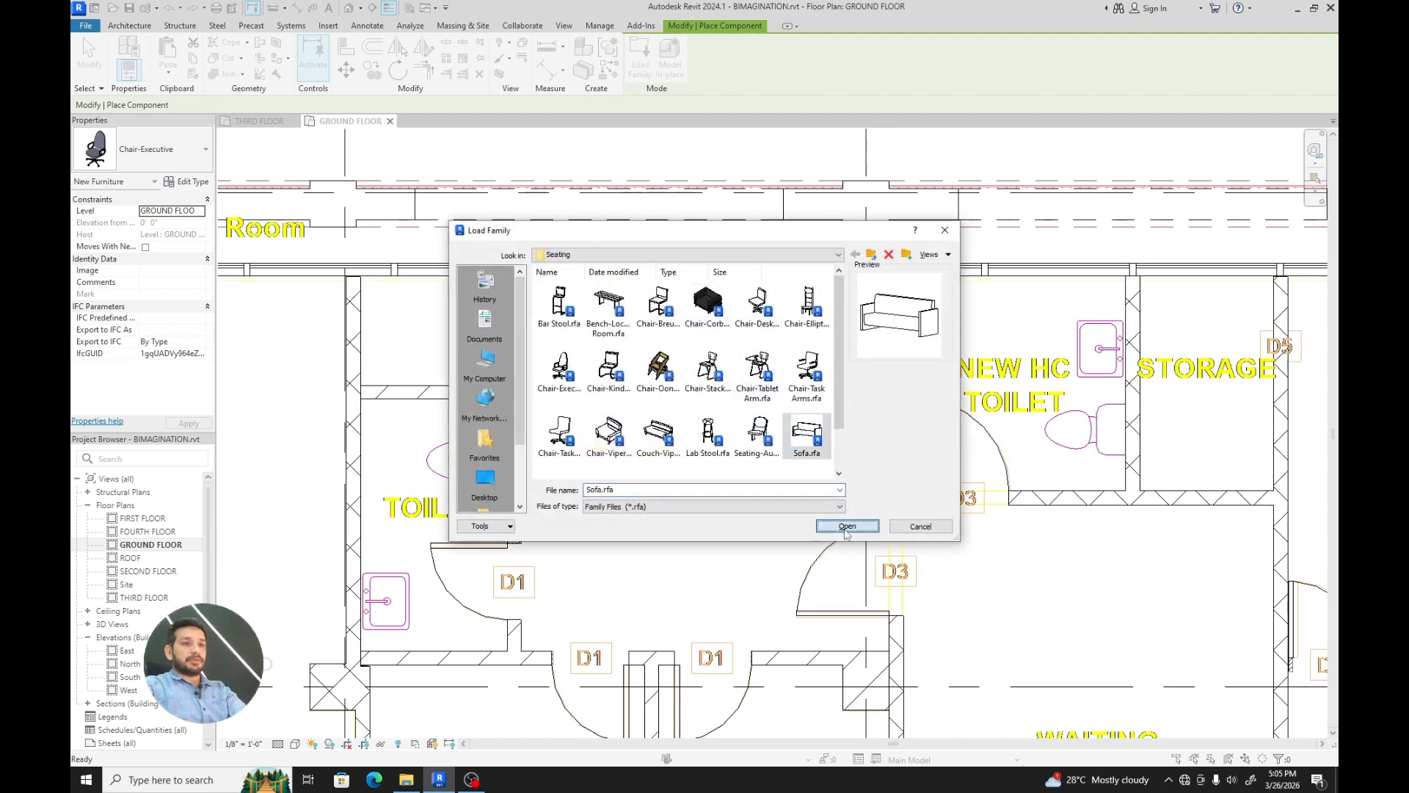
{"action": "left_click", "coordinate": [846, 526]}
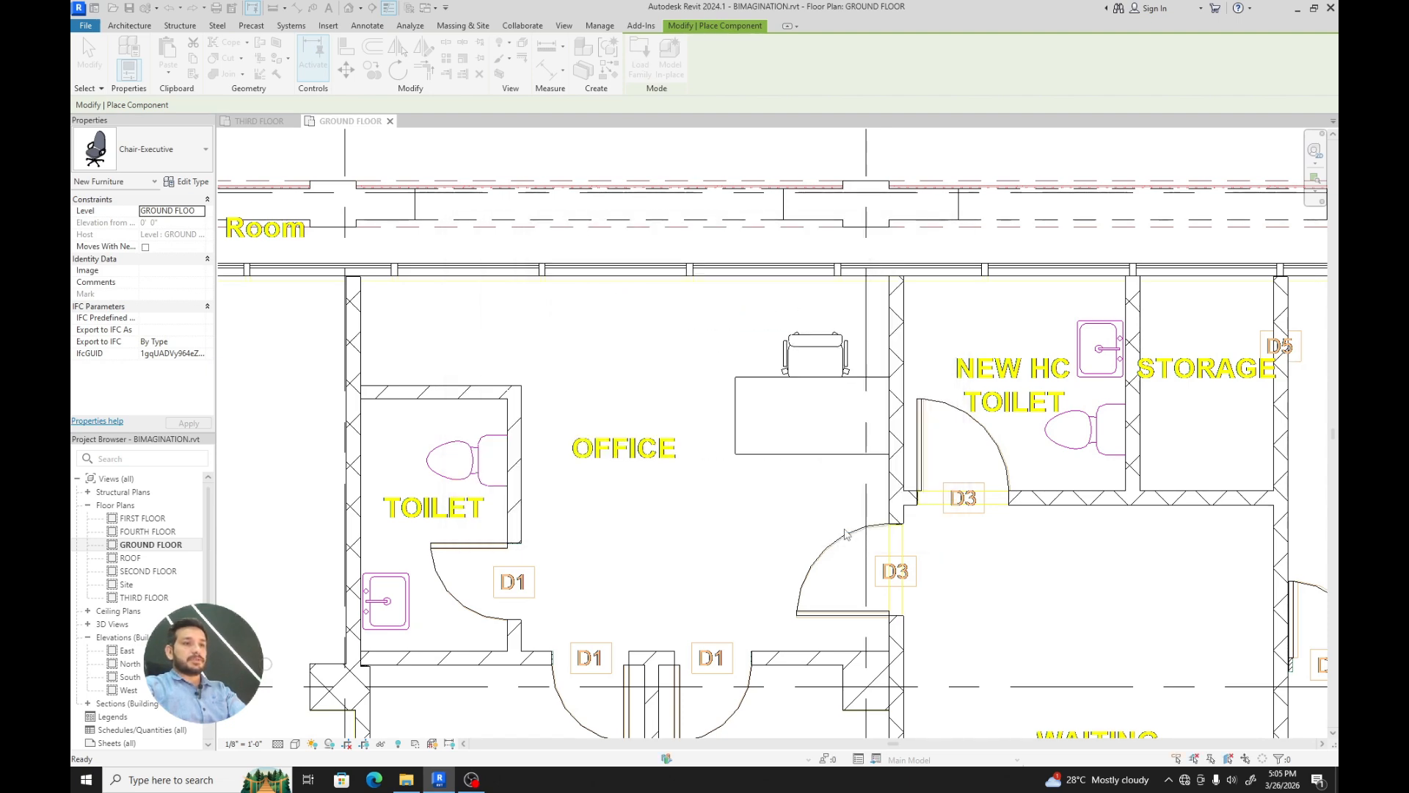
- Place a 54" sofa in the office with its back against the toilet partition wall, rotated to face the desk side
{"action": "left_click", "coordinate": [155, 163]}
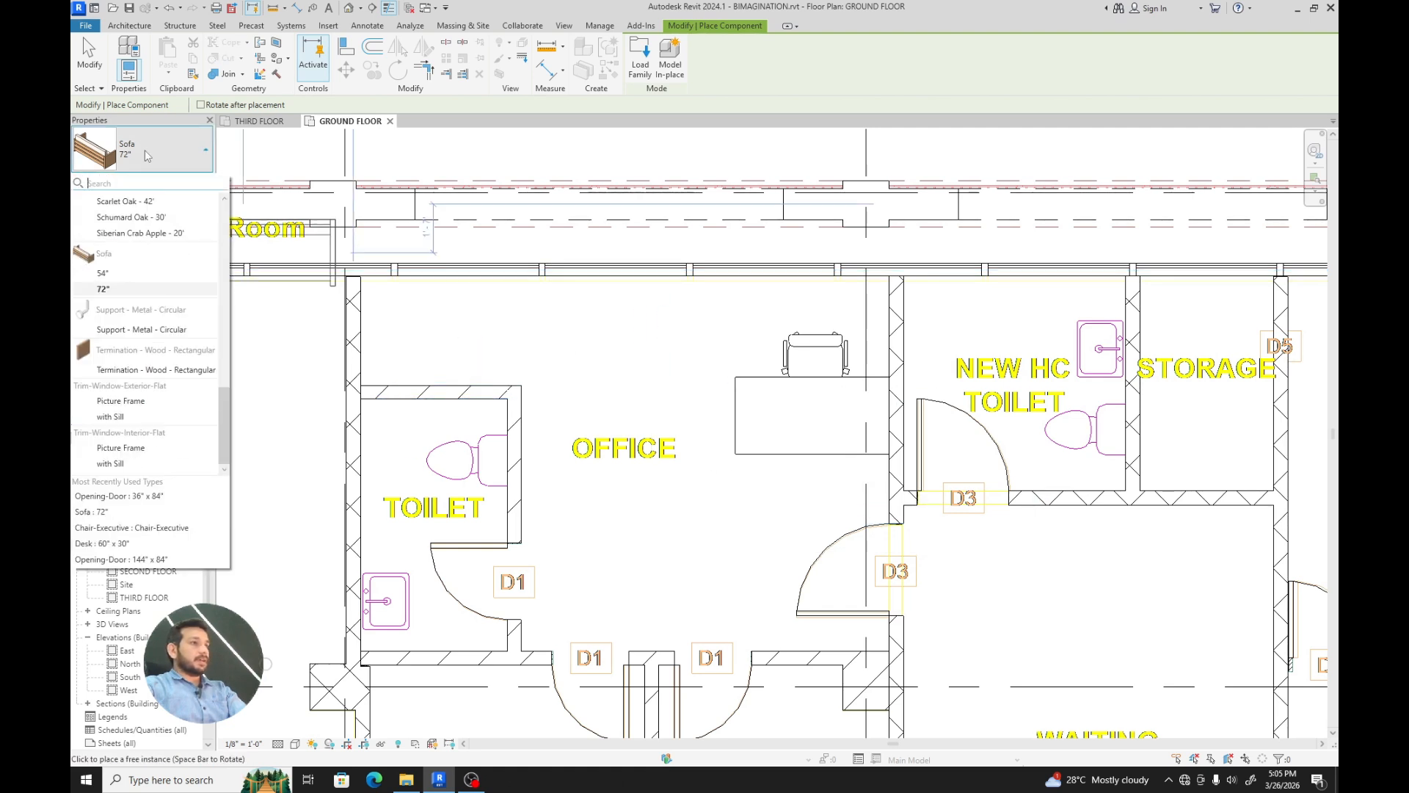
{"action": "left_click", "coordinate": [110, 275]}
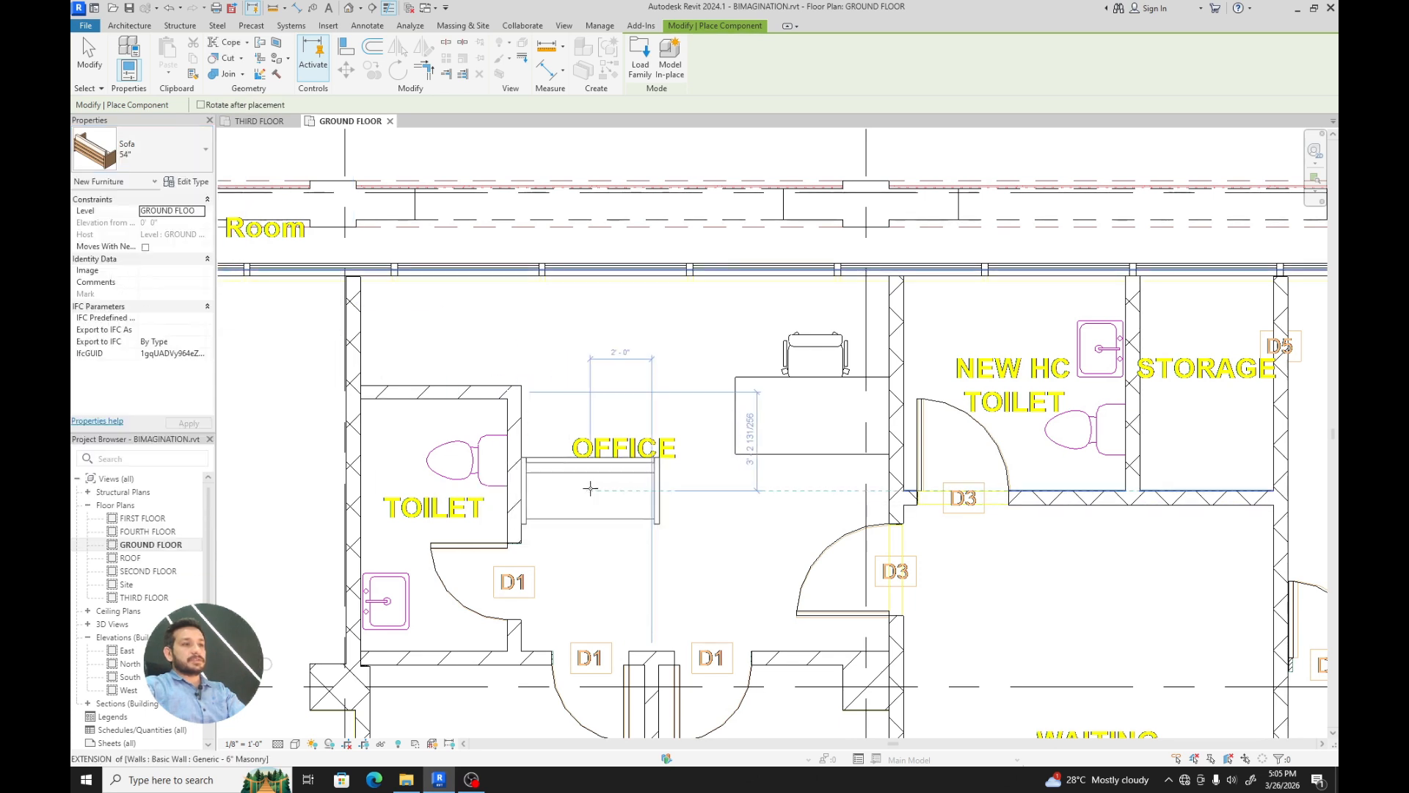
{"action": "key", "text": "space"}
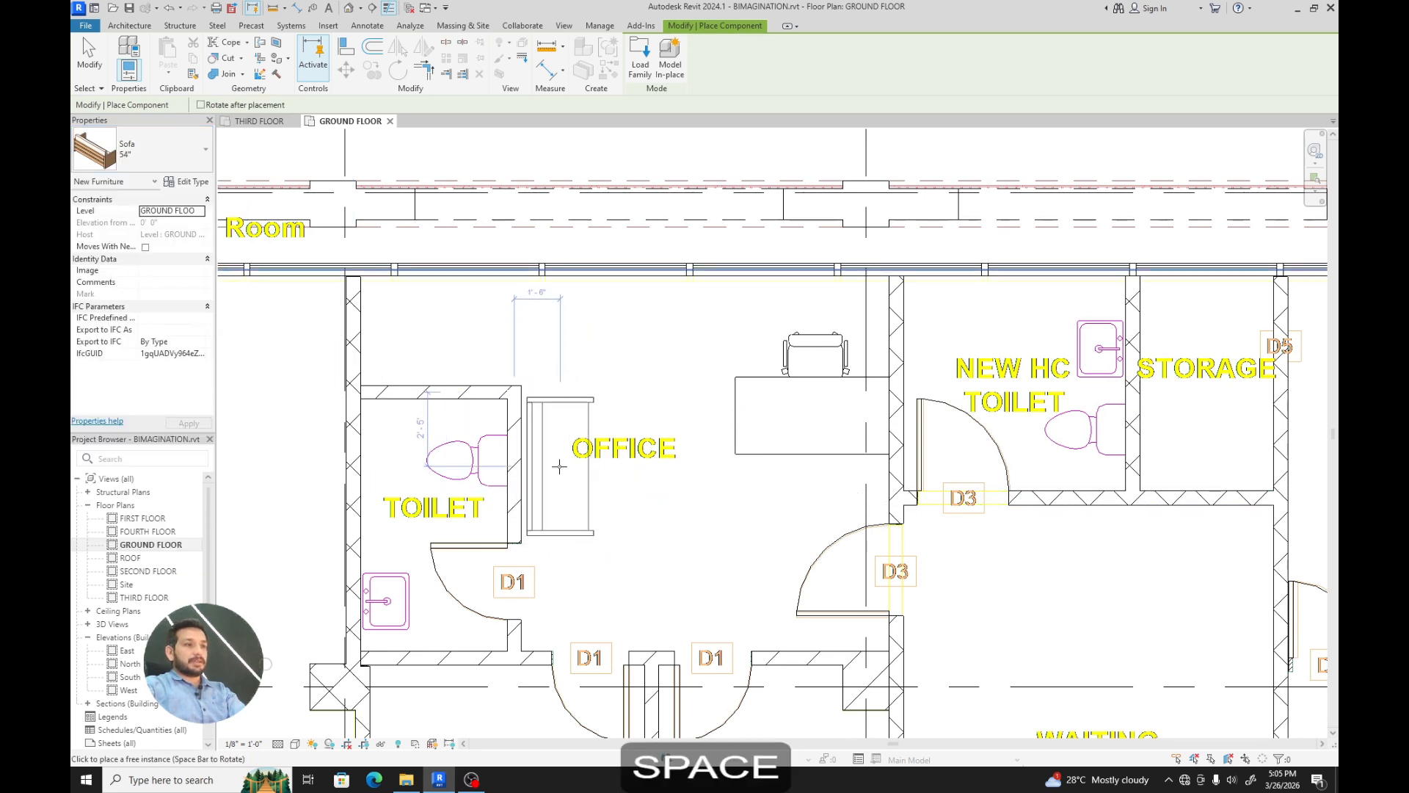
{"action": "left_click", "coordinate": [559, 465]}
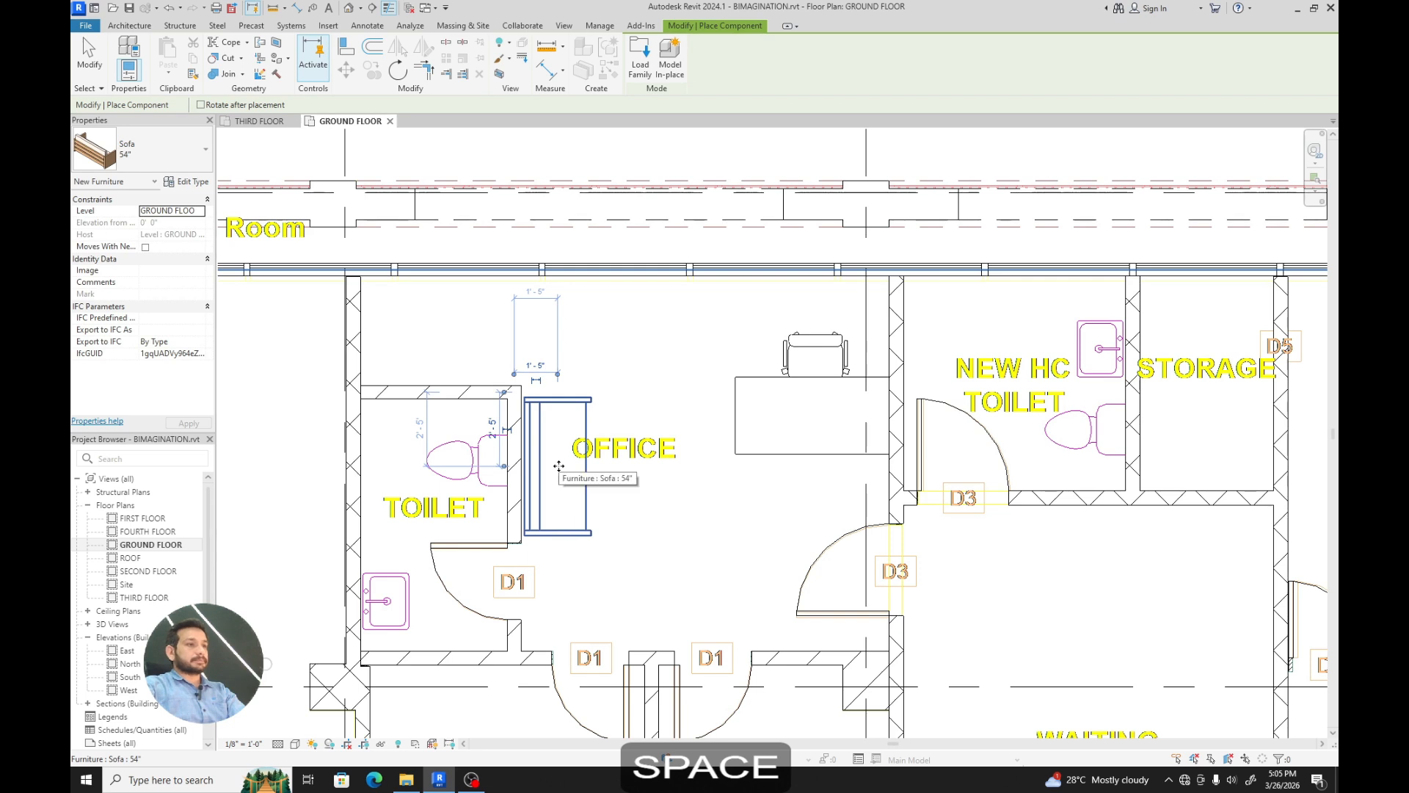
{"action": "key", "text": "Escape"}
{"action": "key", "text": "Escape"}
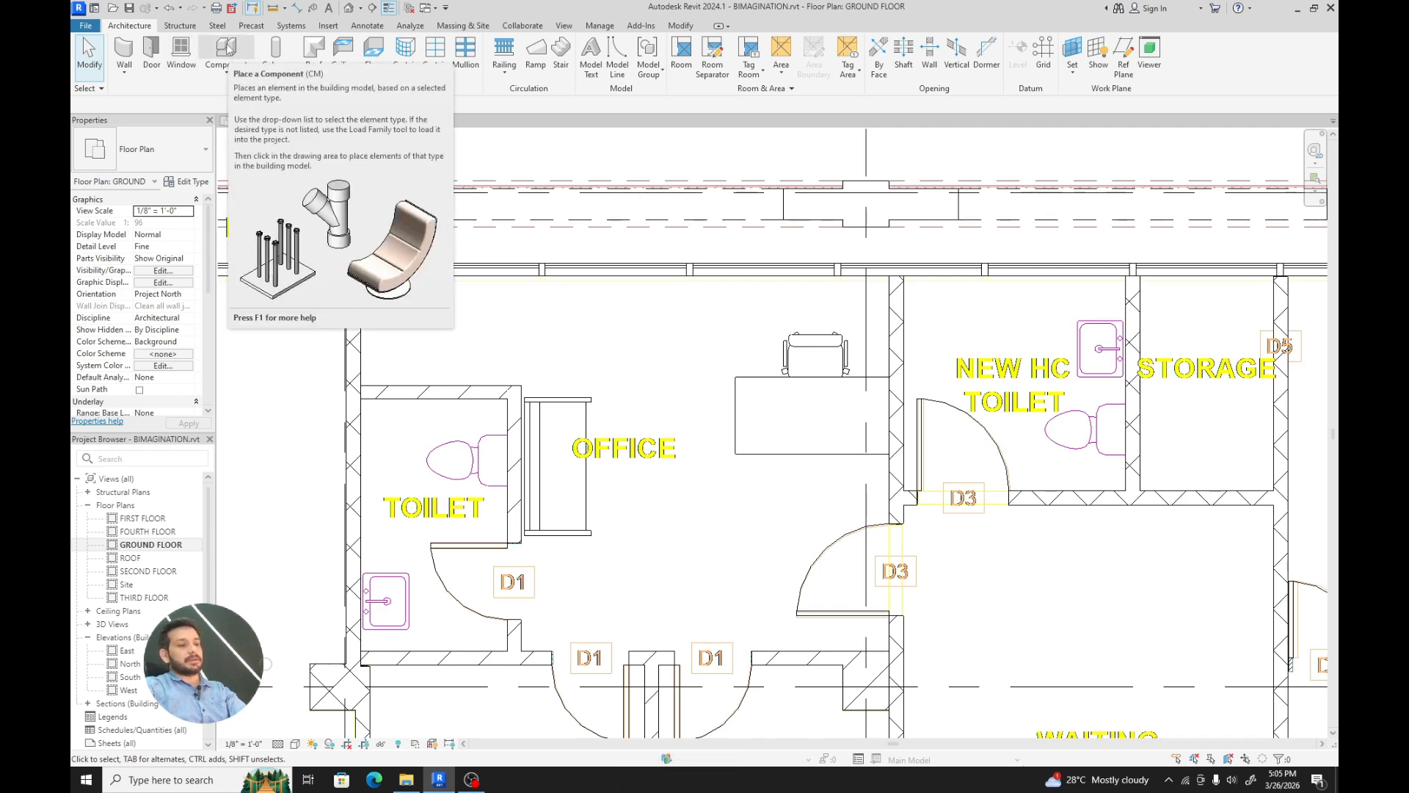
- Load the Bed-Hospital family from the Beds folder of the furniture library for component placement
{"action": "key", "text": "c"}
{"action": "key", "text": "m"}
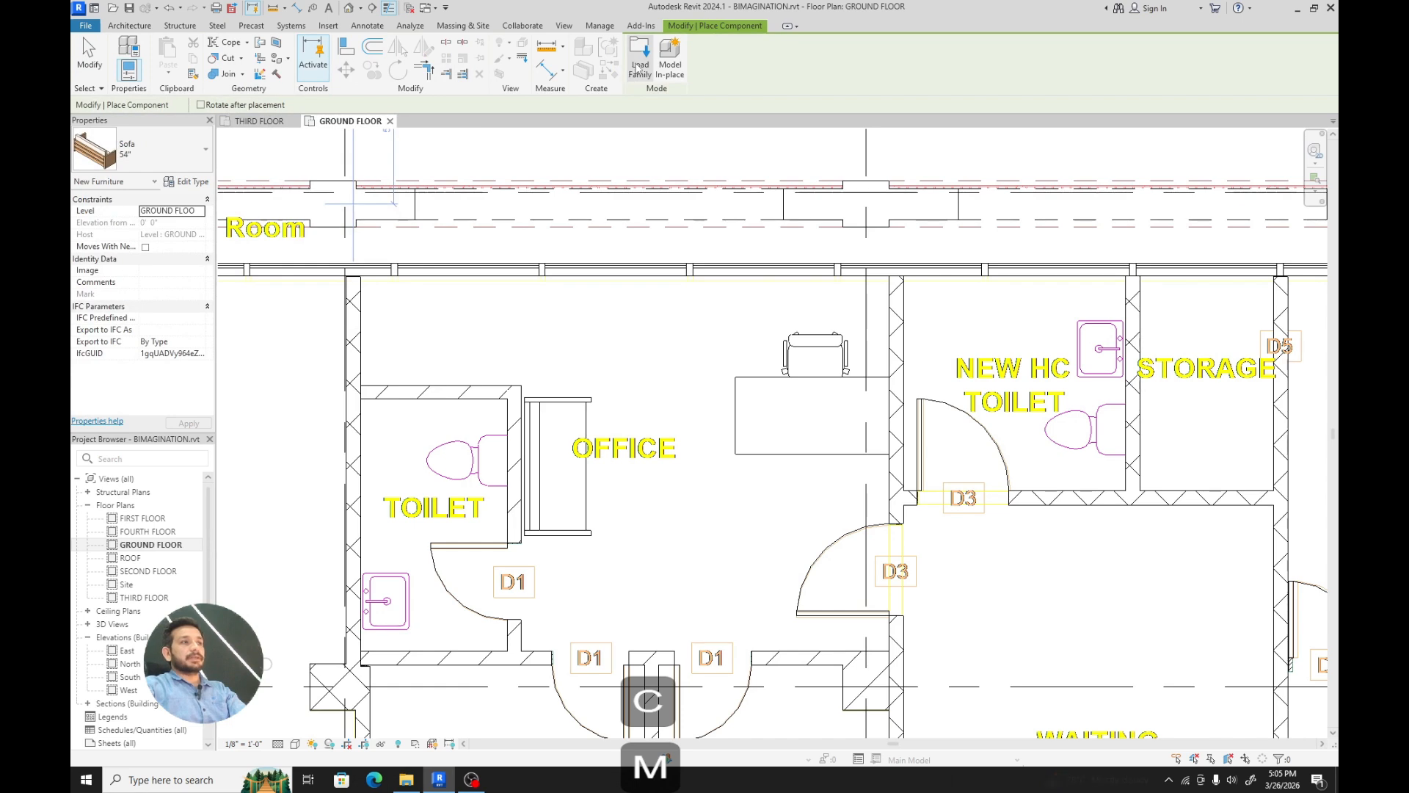
{"action": "left_click", "coordinate": [639, 59]}
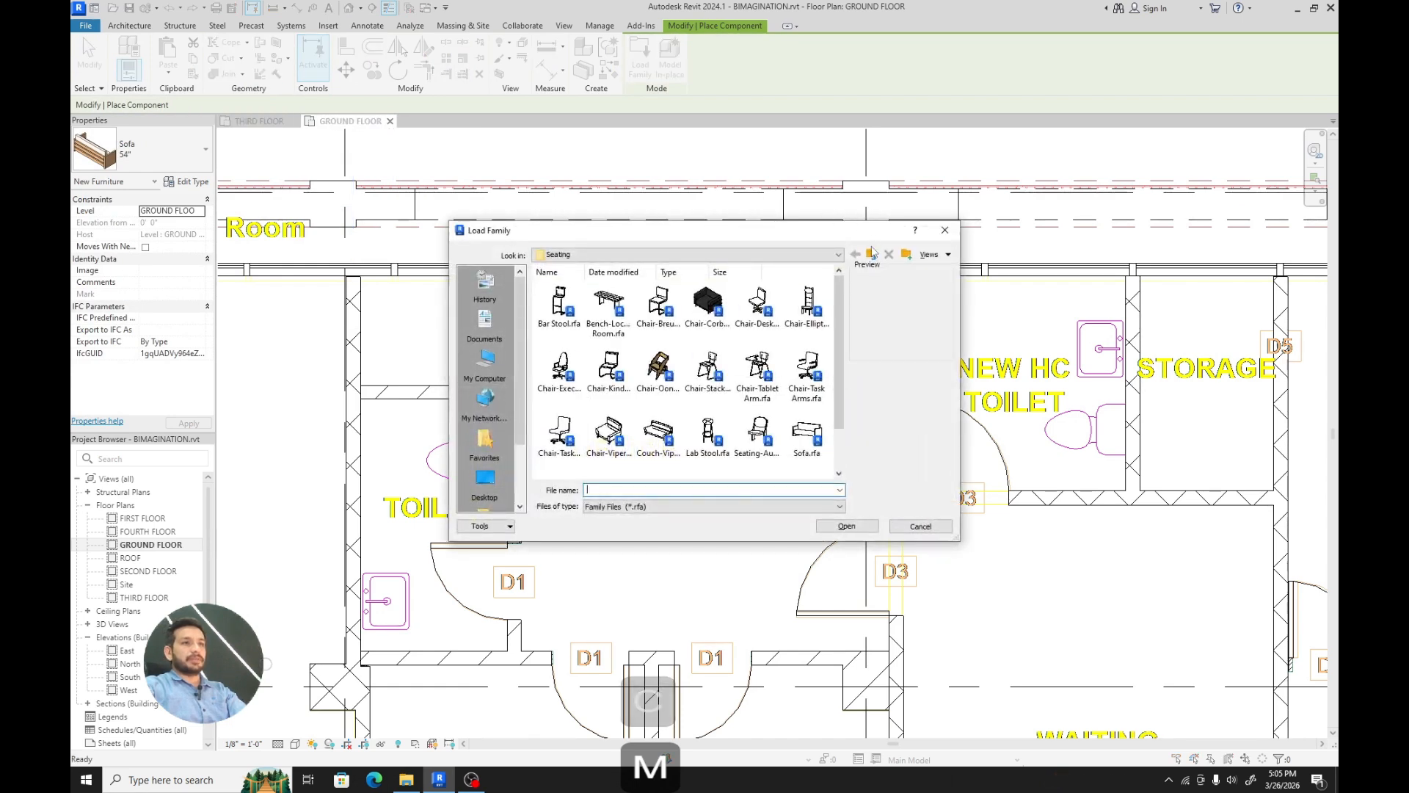
{"action": "left_click", "coordinate": [872, 254]}
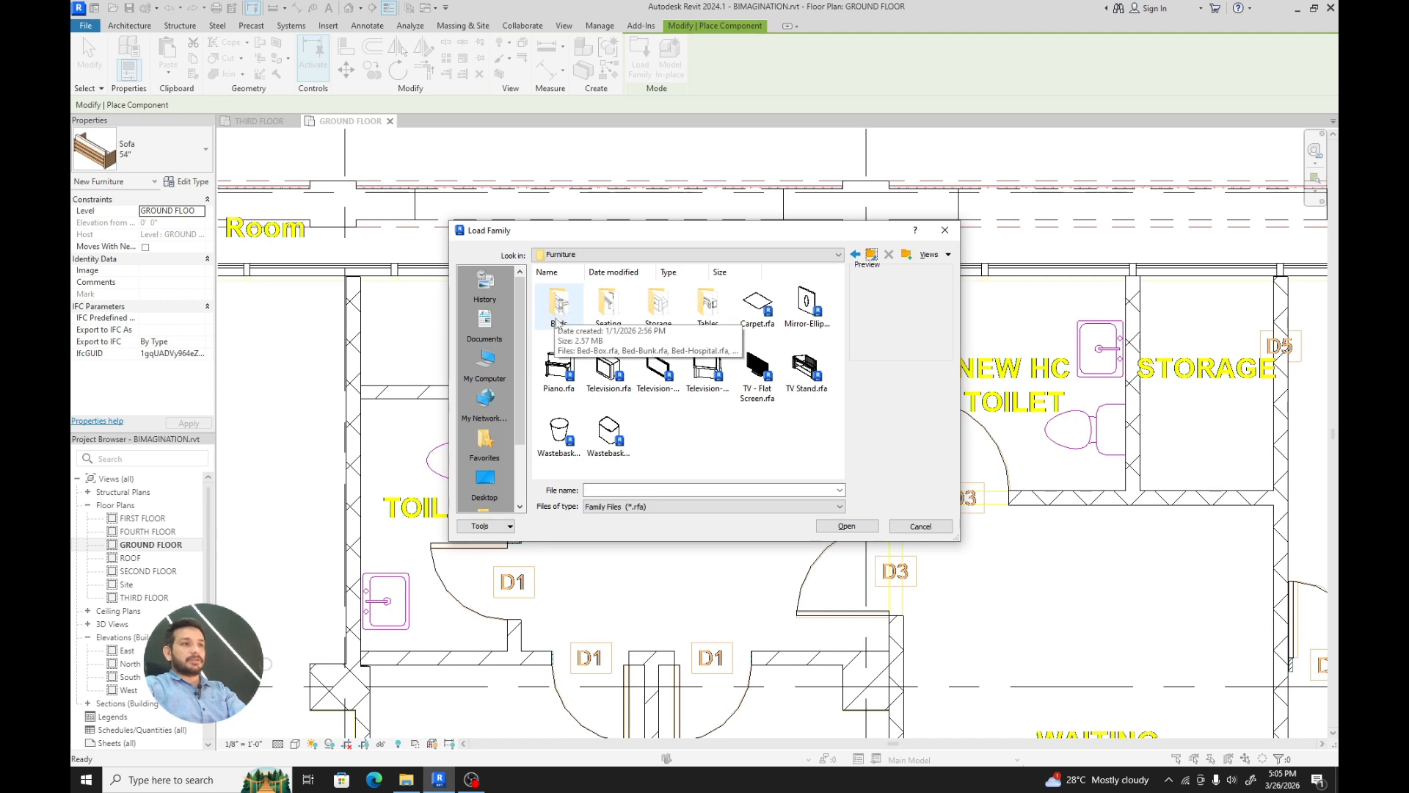
{"action": "double_click", "coordinate": [558, 305]}
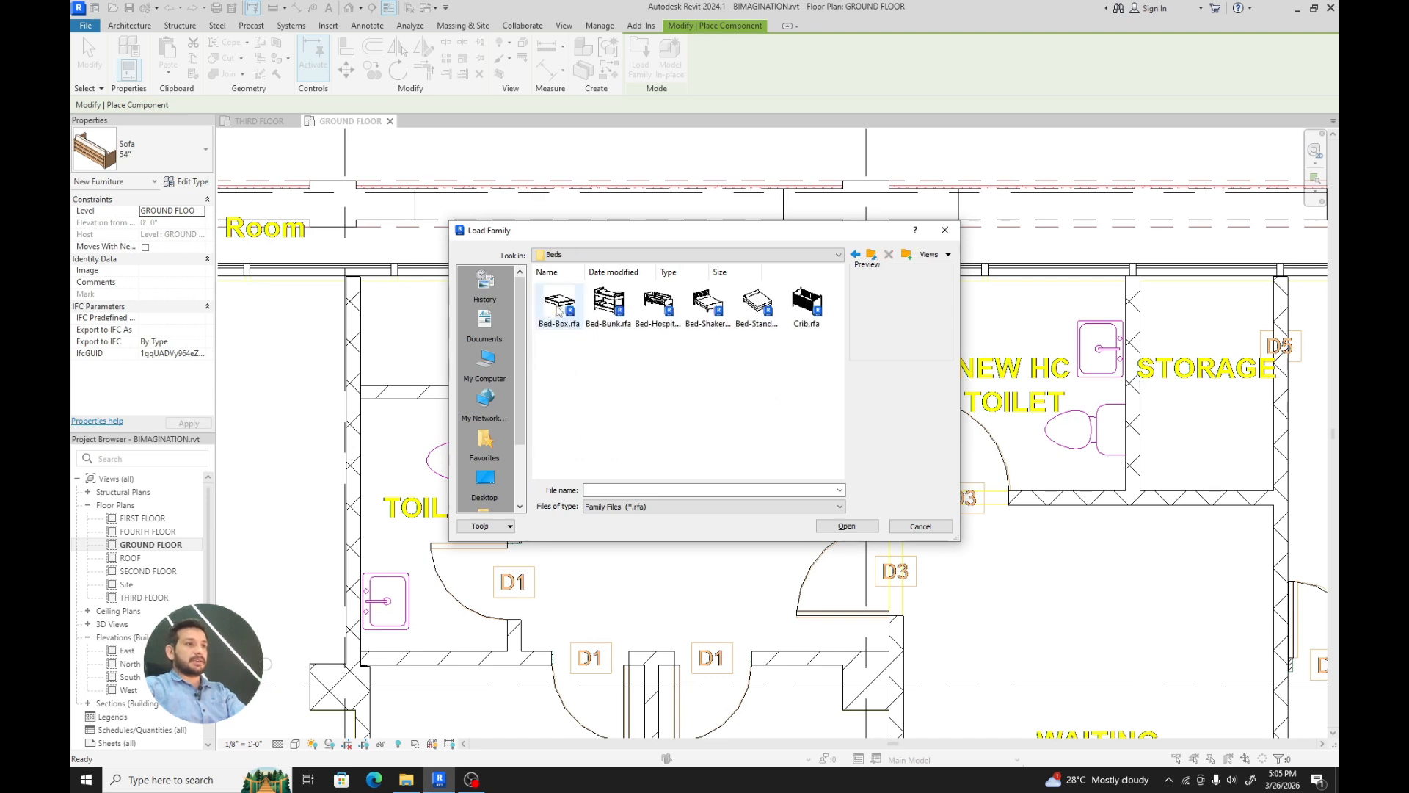
{"action": "left_click", "coordinate": [655, 312]}
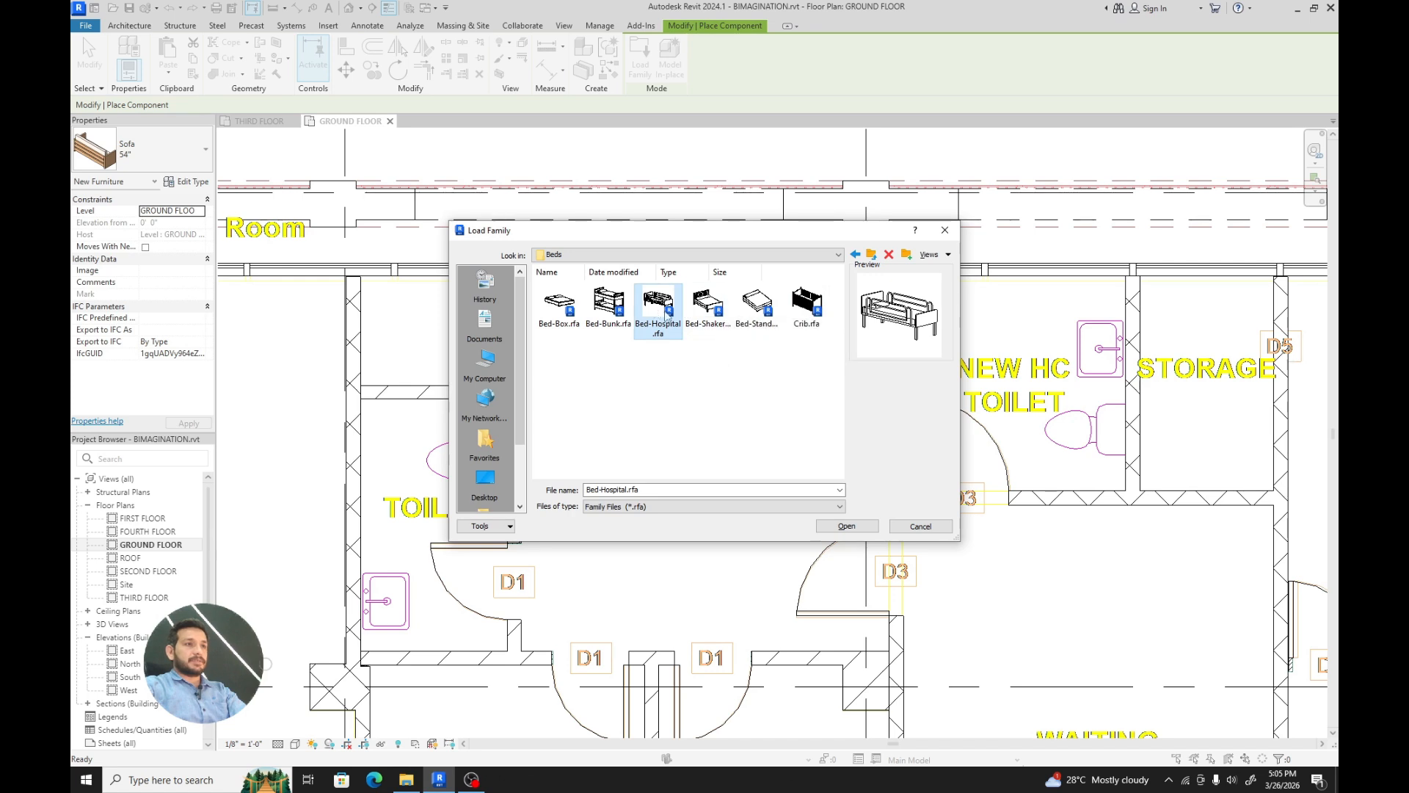
{"action": "left_click", "coordinate": [849, 525]}
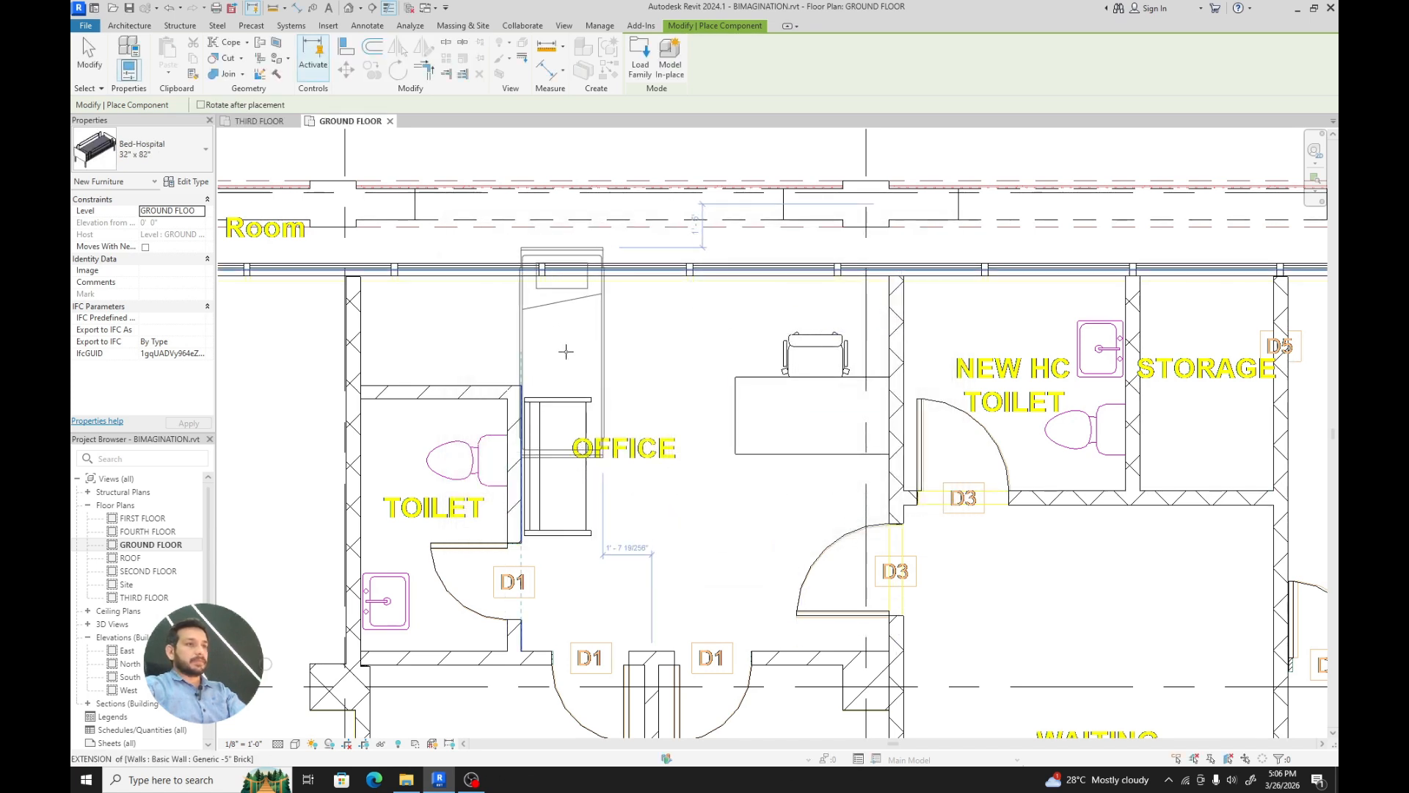
- Place the 32" x 82" hospital bed along the exterior wall in the office corner beside the toilet, with its head toward the side wall
{"action": "key", "text": "space"}
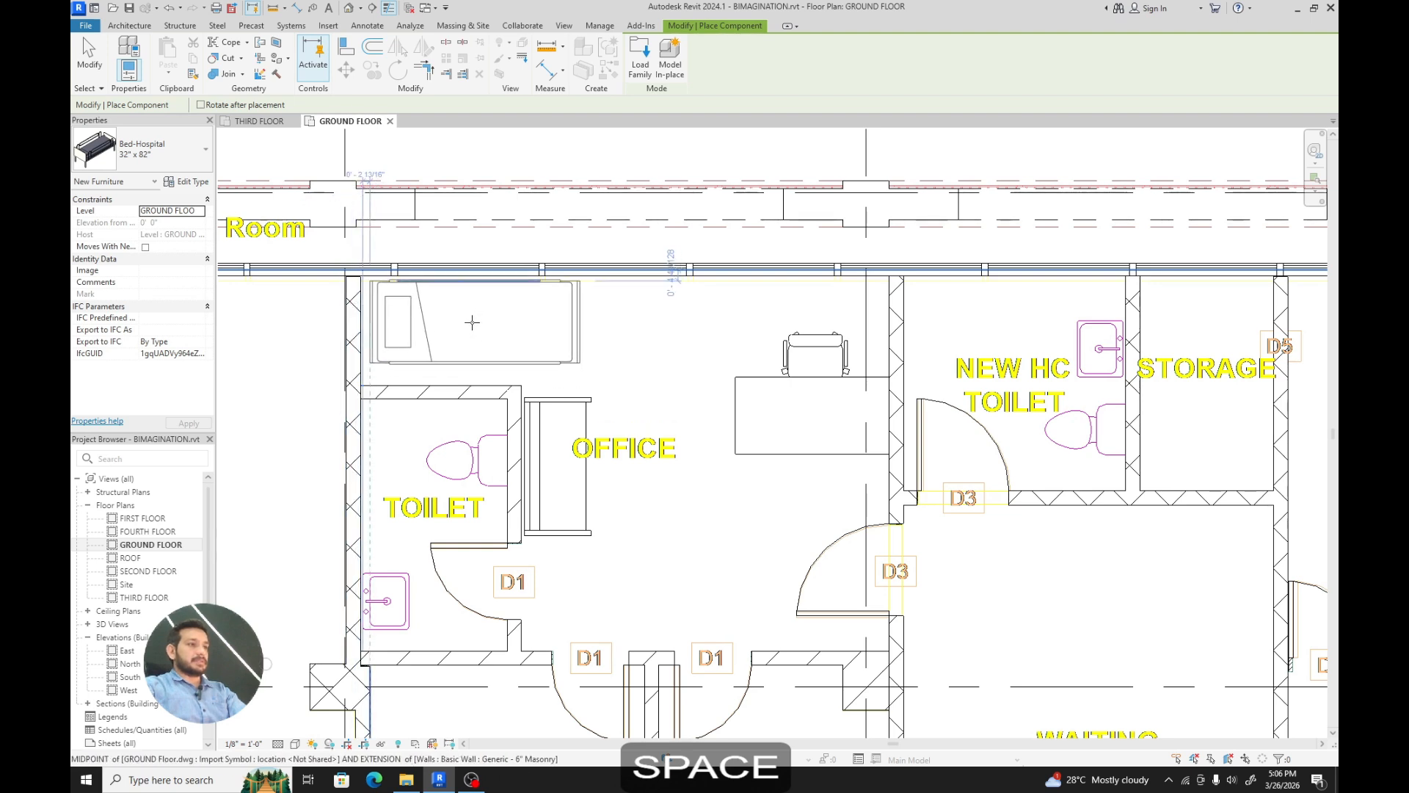
{"action": "left_click", "coordinate": [465, 322]}
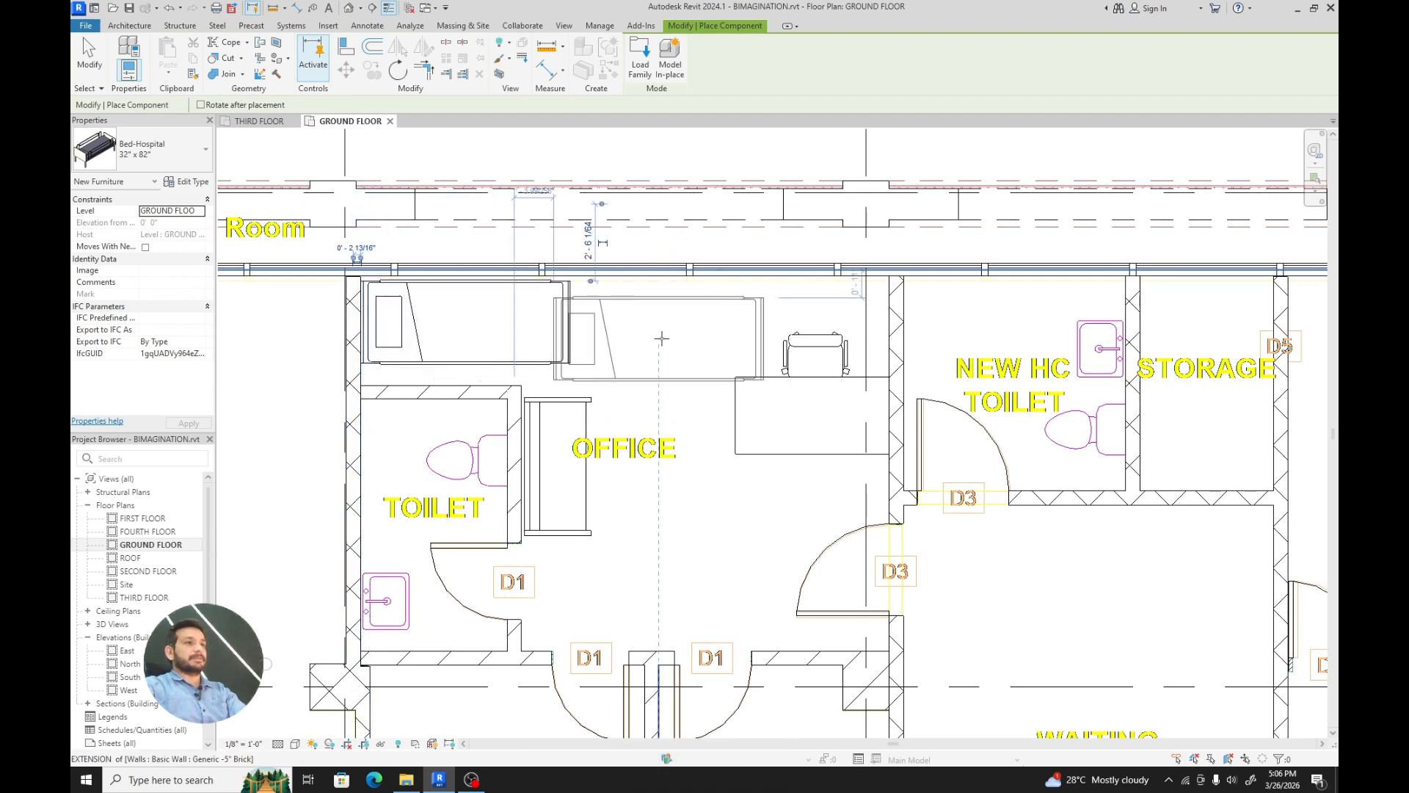
{"action": "key", "text": "Escape"}
{"action": "key", "text": "Escape"}
- Start loading another component family and browse the US library to the Water Closets folder under Plumbing, Architectural, Fixtures
{"action": "scroll", "coordinate": [612, 393], "scroll_direction": "down", "scroll_amount": 2}
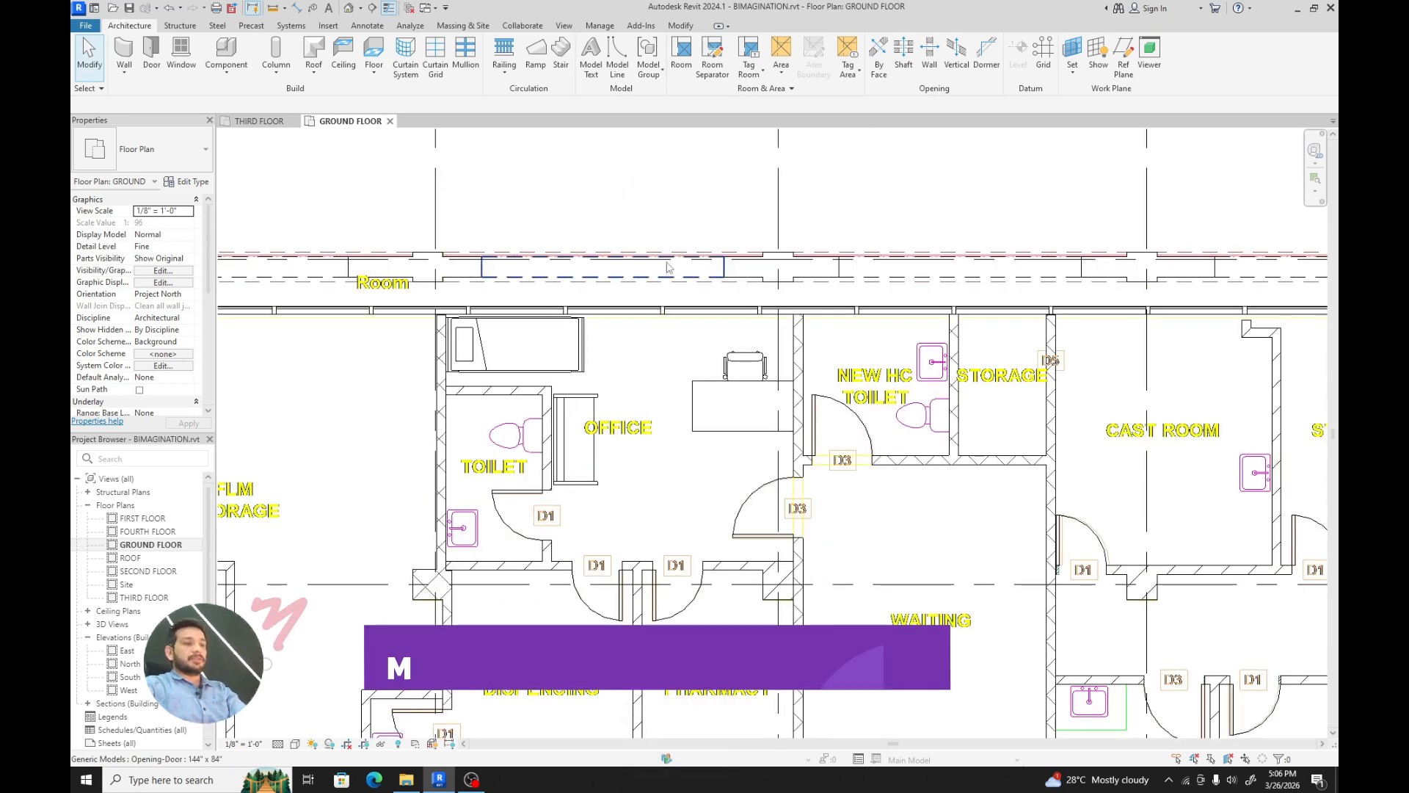
{"action": "scroll", "coordinate": [458, 451], "scroll_direction": "up", "scroll_amount": 2}
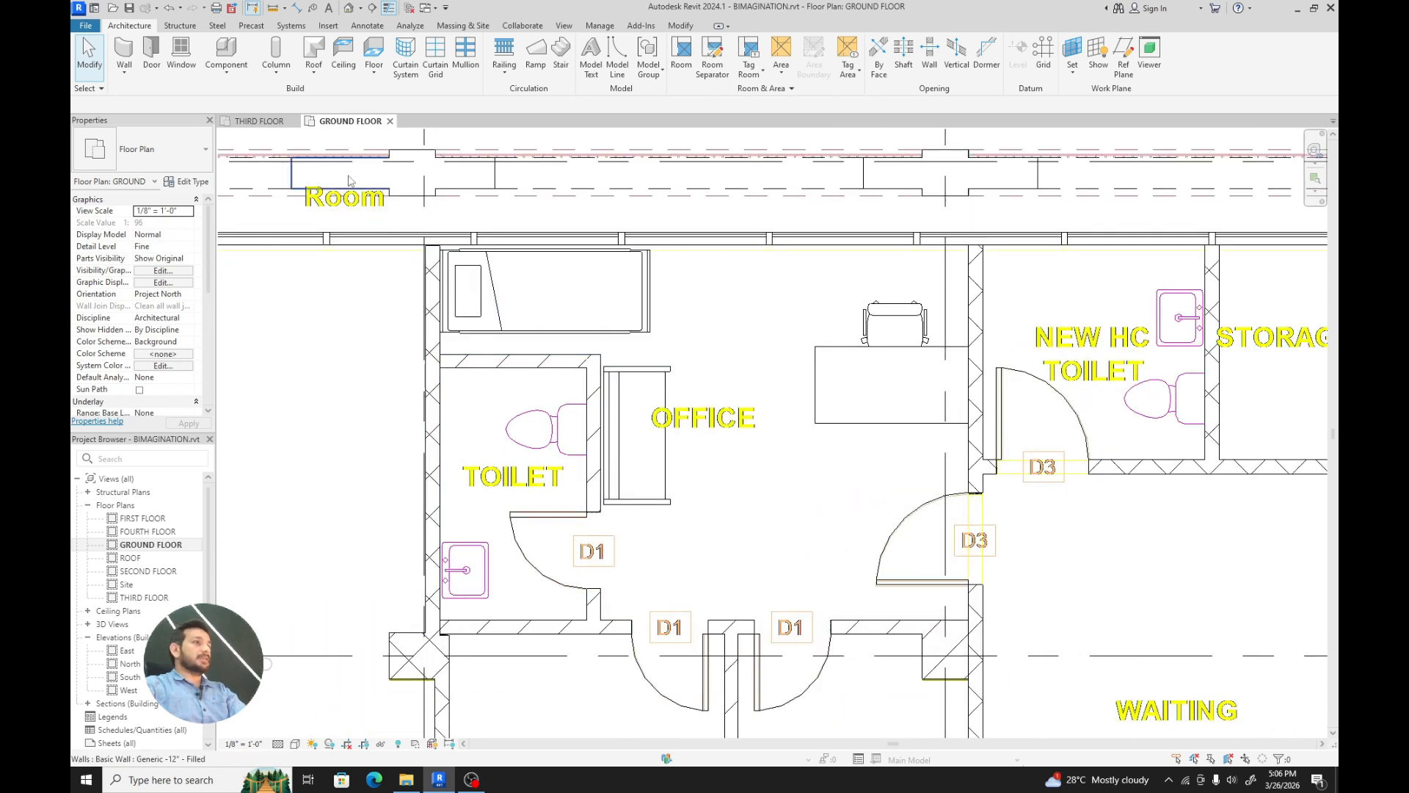
{"action": "left_click", "coordinate": [228, 50]}
{"action": "left_click", "coordinate": [638, 66]}
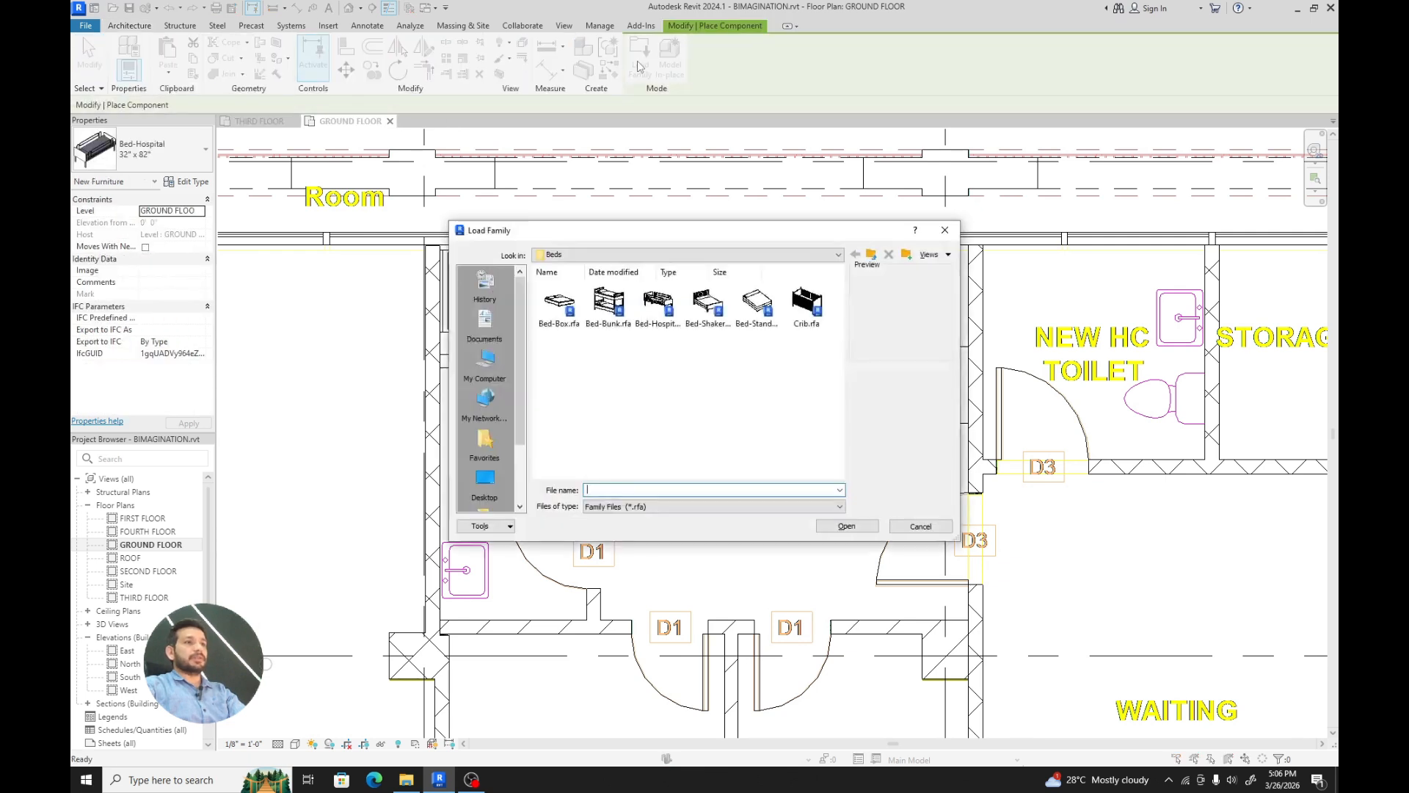
{"action": "left_click", "coordinate": [872, 255]}
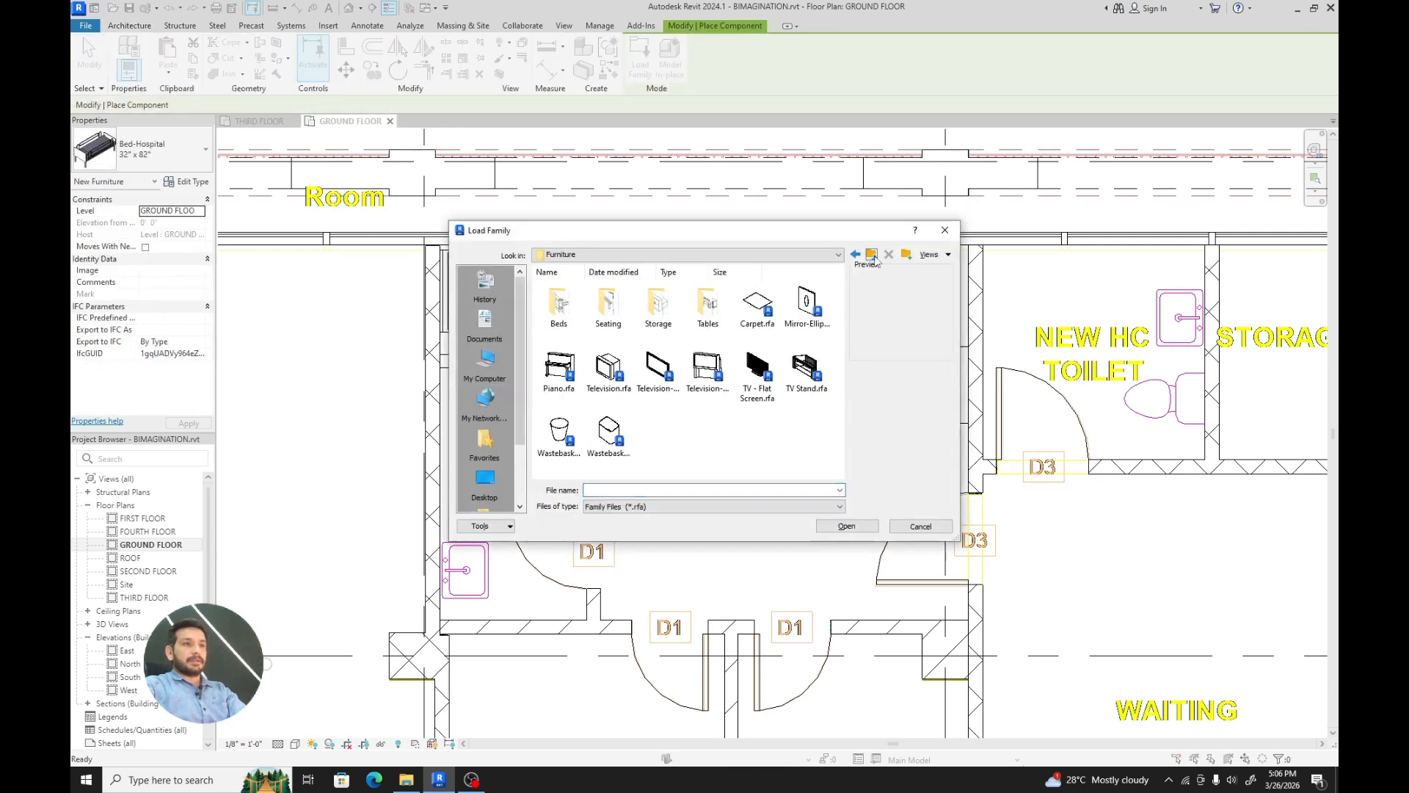
{"action": "left_click", "coordinate": [872, 255]}
{"action": "scroll", "coordinate": [706, 323], "scroll_direction": "down", "scroll_amount": 3}
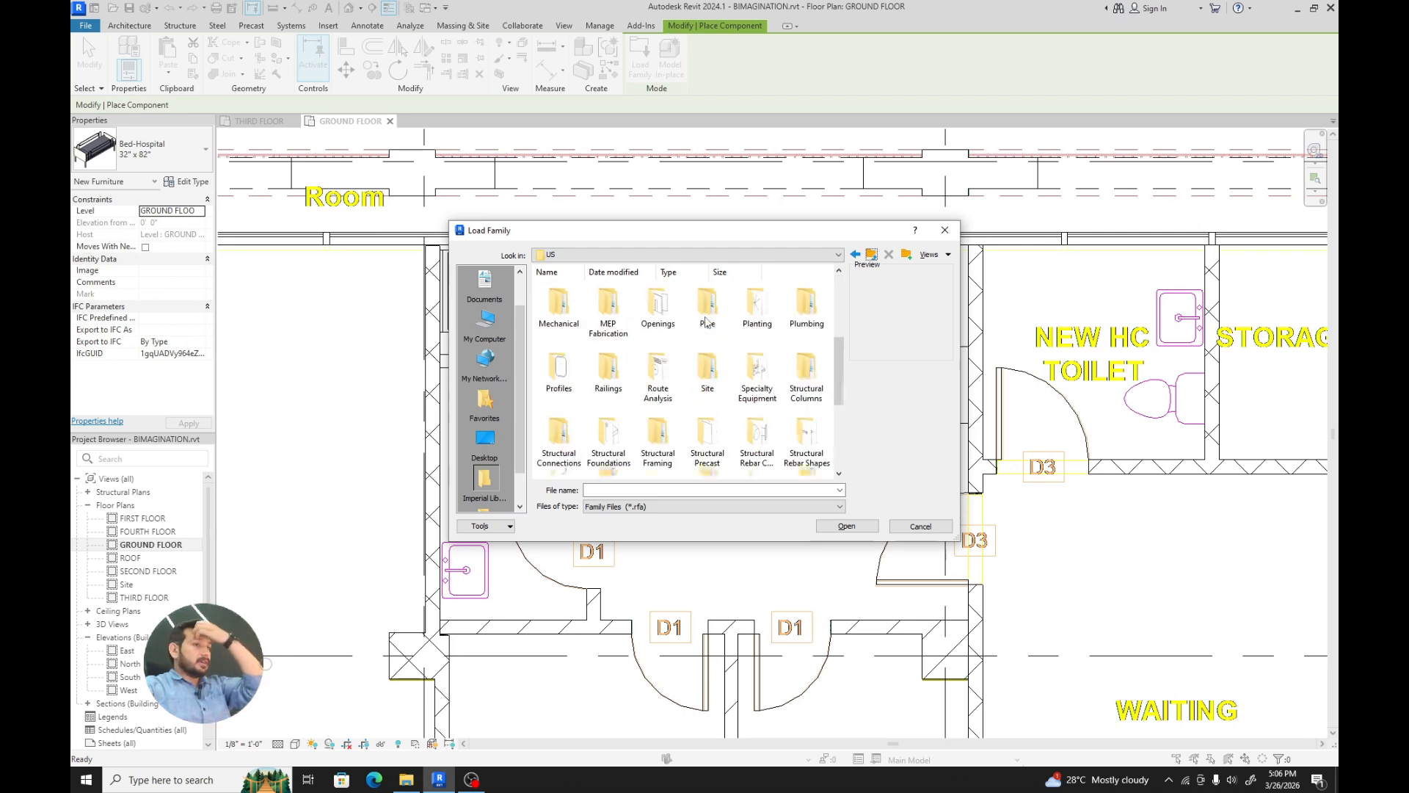
{"action": "scroll", "coordinate": [706, 323], "scroll_direction": "down", "scroll_amount": 3}
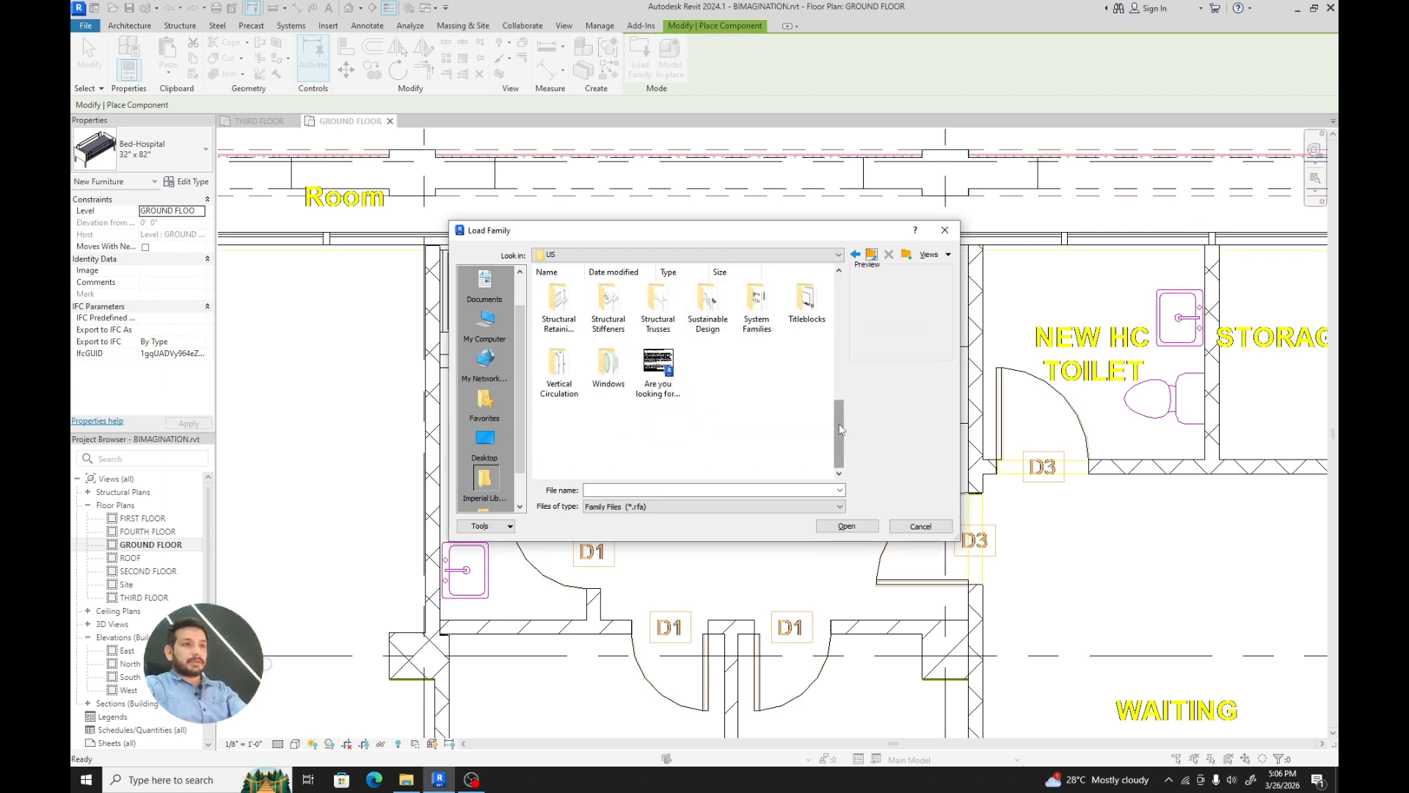
{"action": "left_click_drag", "start_coordinate": [841, 430], "coordinate": [846, 350]}
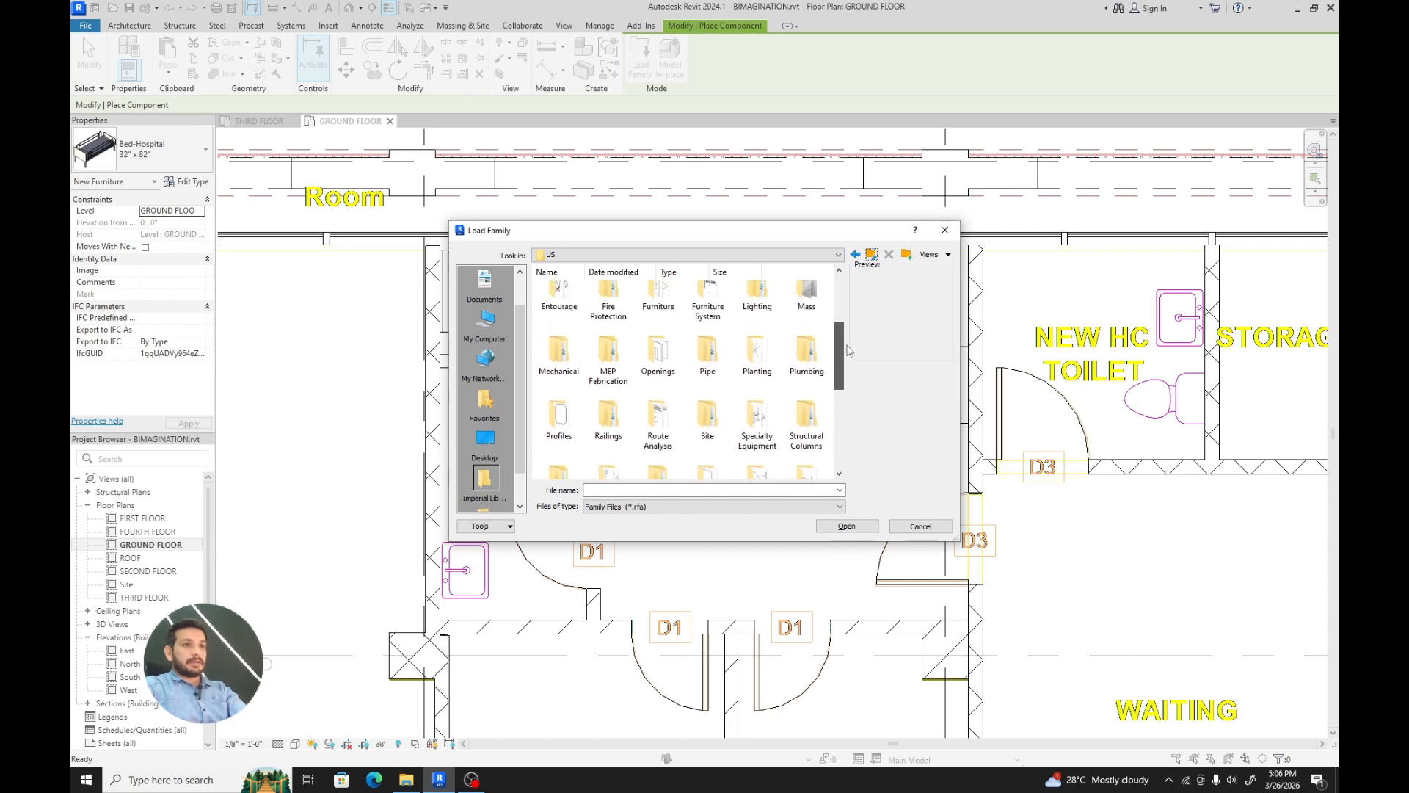
{"action": "double_click", "coordinate": [805, 361]}
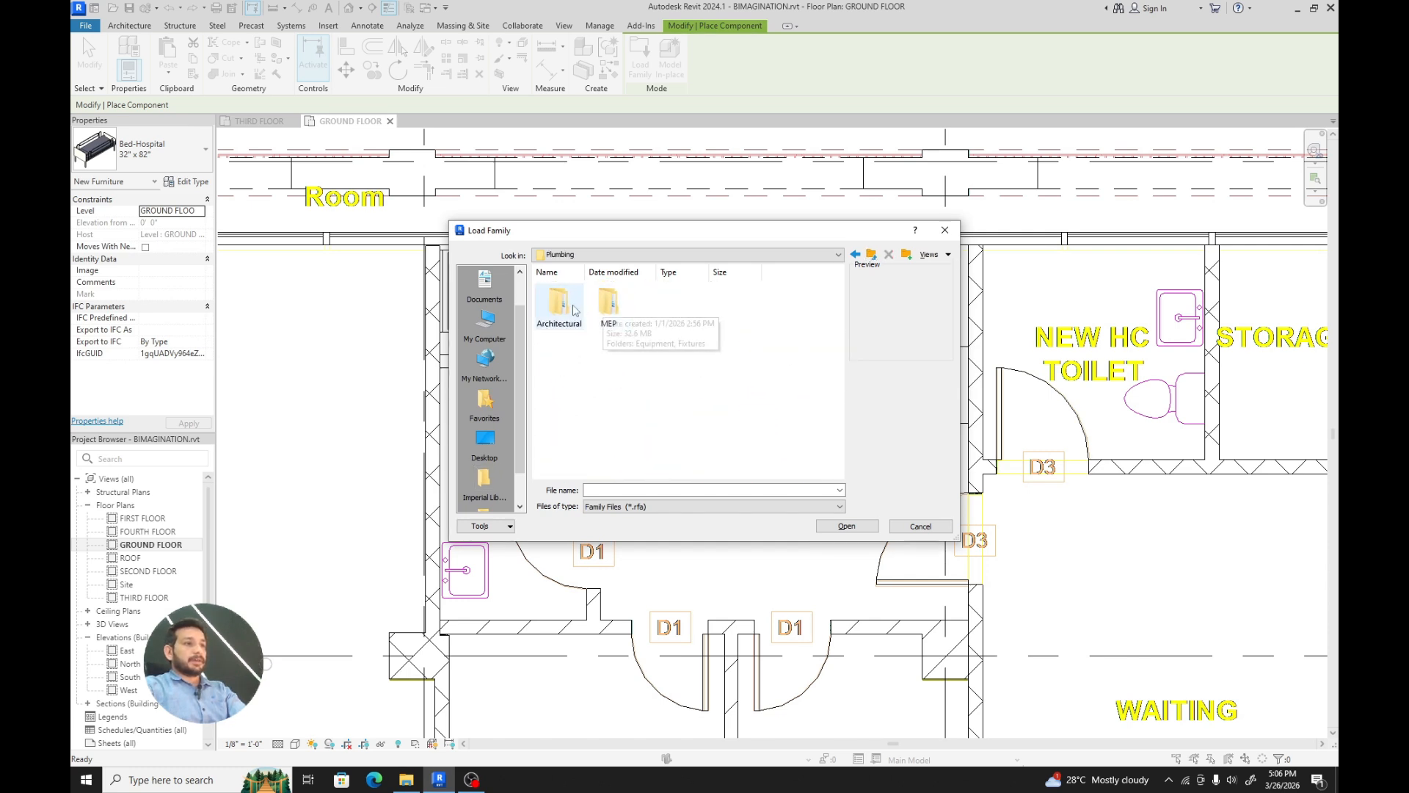
{"action": "double_click", "coordinate": [559, 305]}
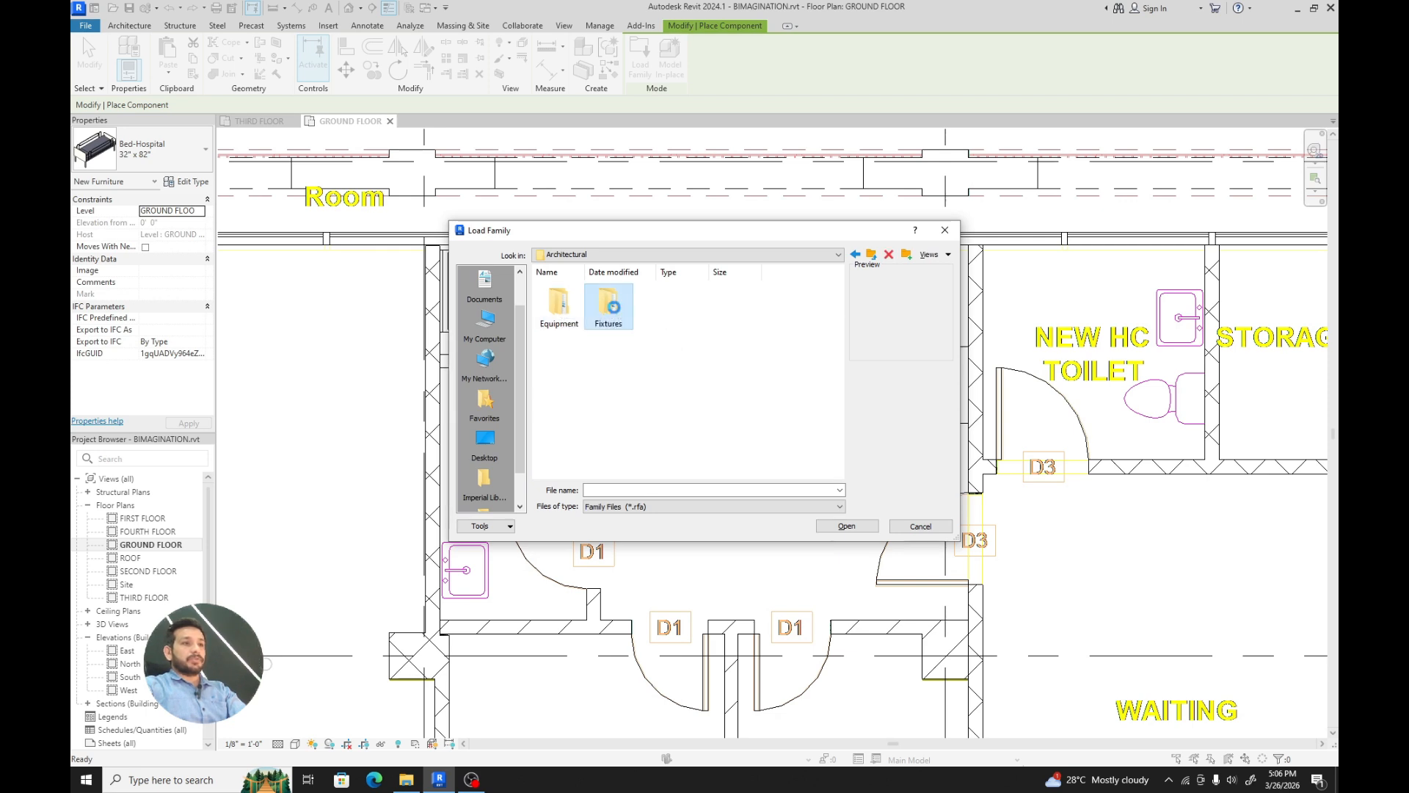
{"action": "double_click", "coordinate": [608, 304]}
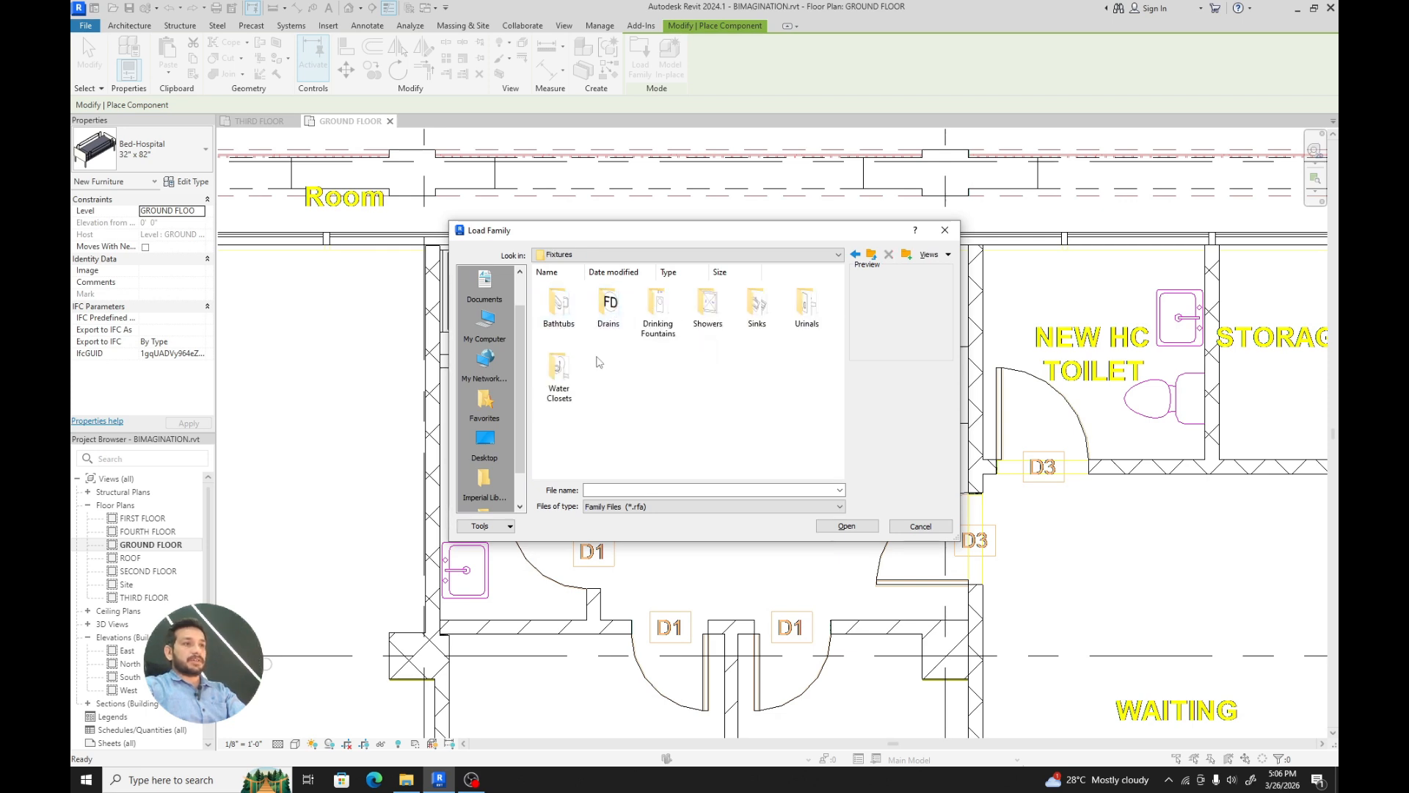
{"action": "double_click", "coordinate": [561, 376]}
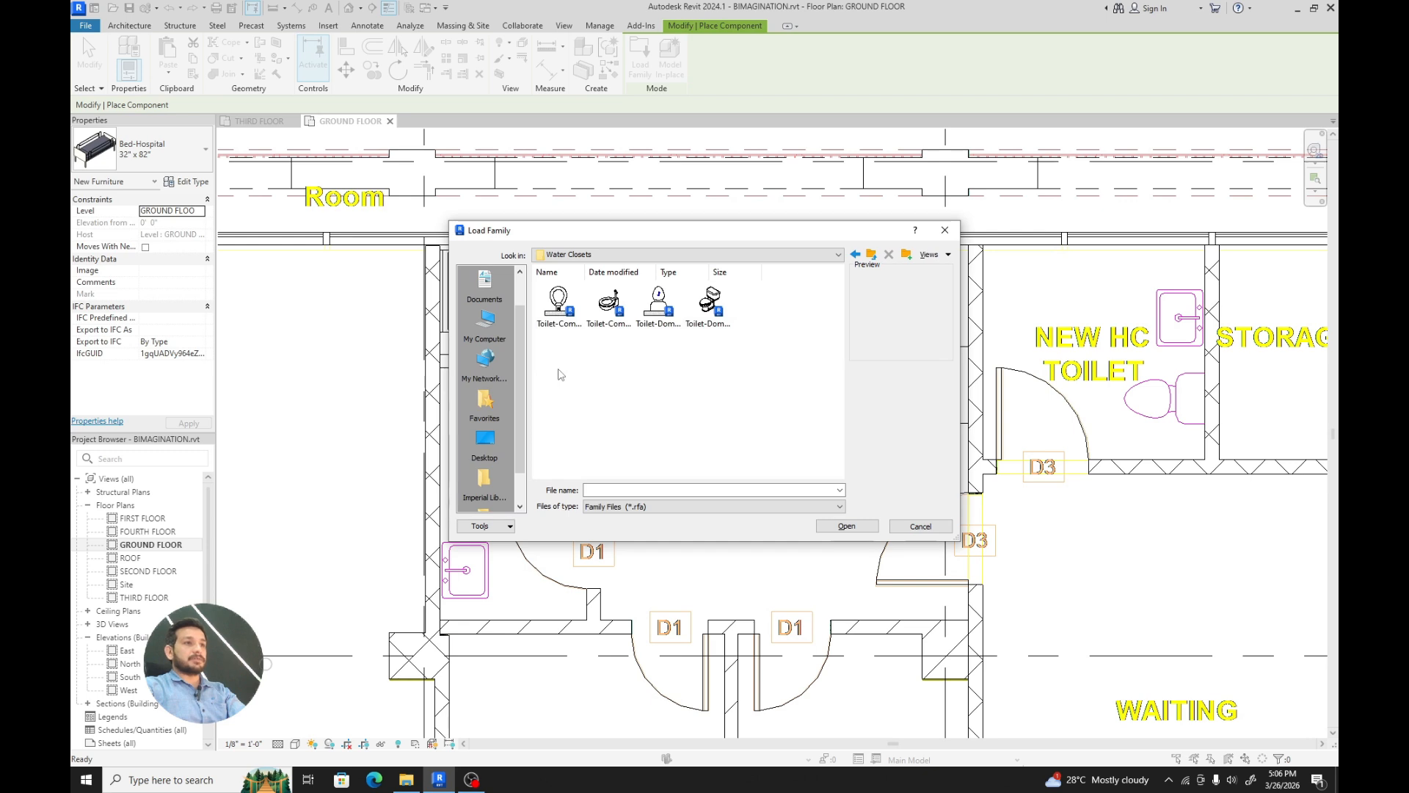
- Compare the water closet family previews and load Toilet-Domestic-3D
{"action": "left_click", "coordinate": [561, 327]}
{"action": "left_click", "coordinate": [613, 317]}
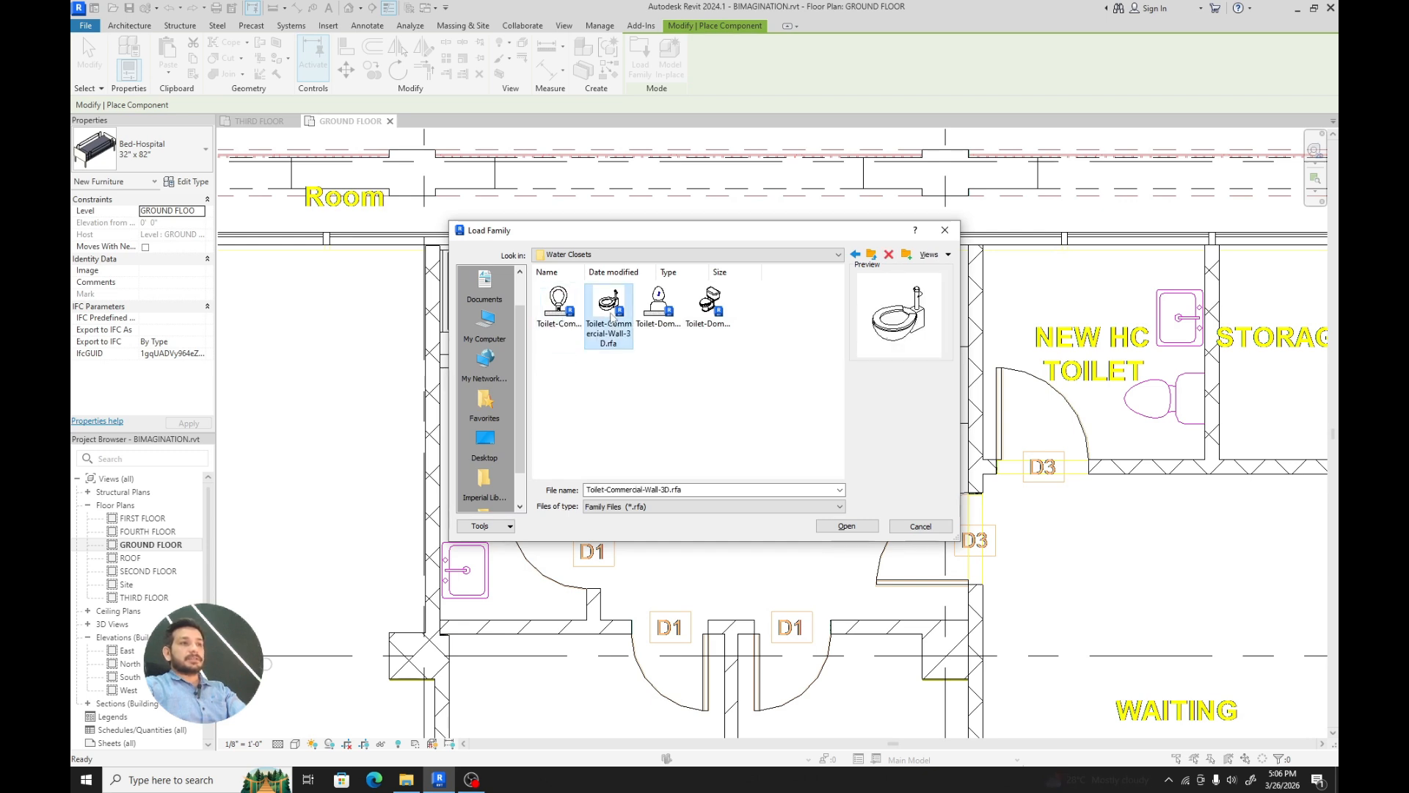
{"action": "left_click", "coordinate": [659, 312]}
{"action": "left_click", "coordinate": [705, 308]}
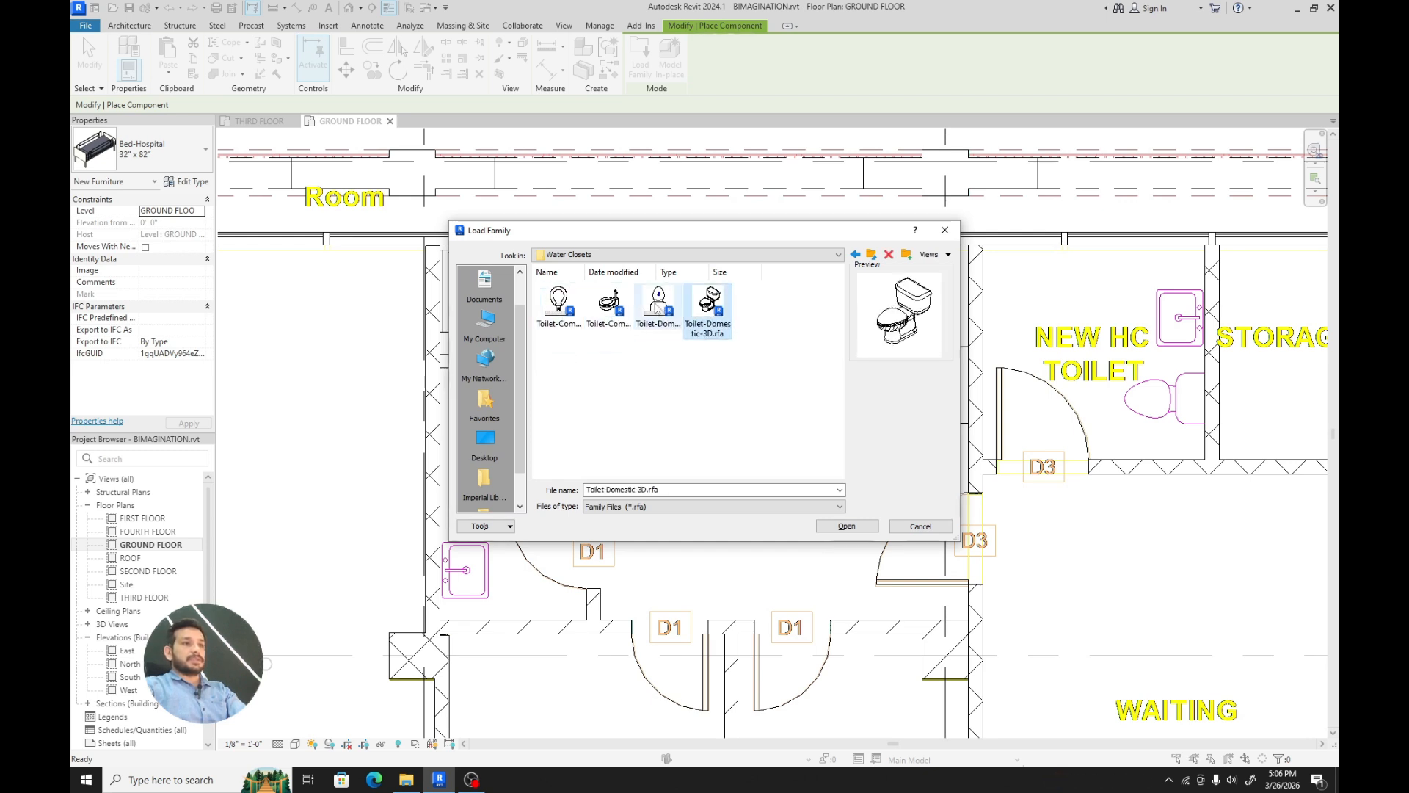
{"action": "left_click", "coordinate": [656, 309]}
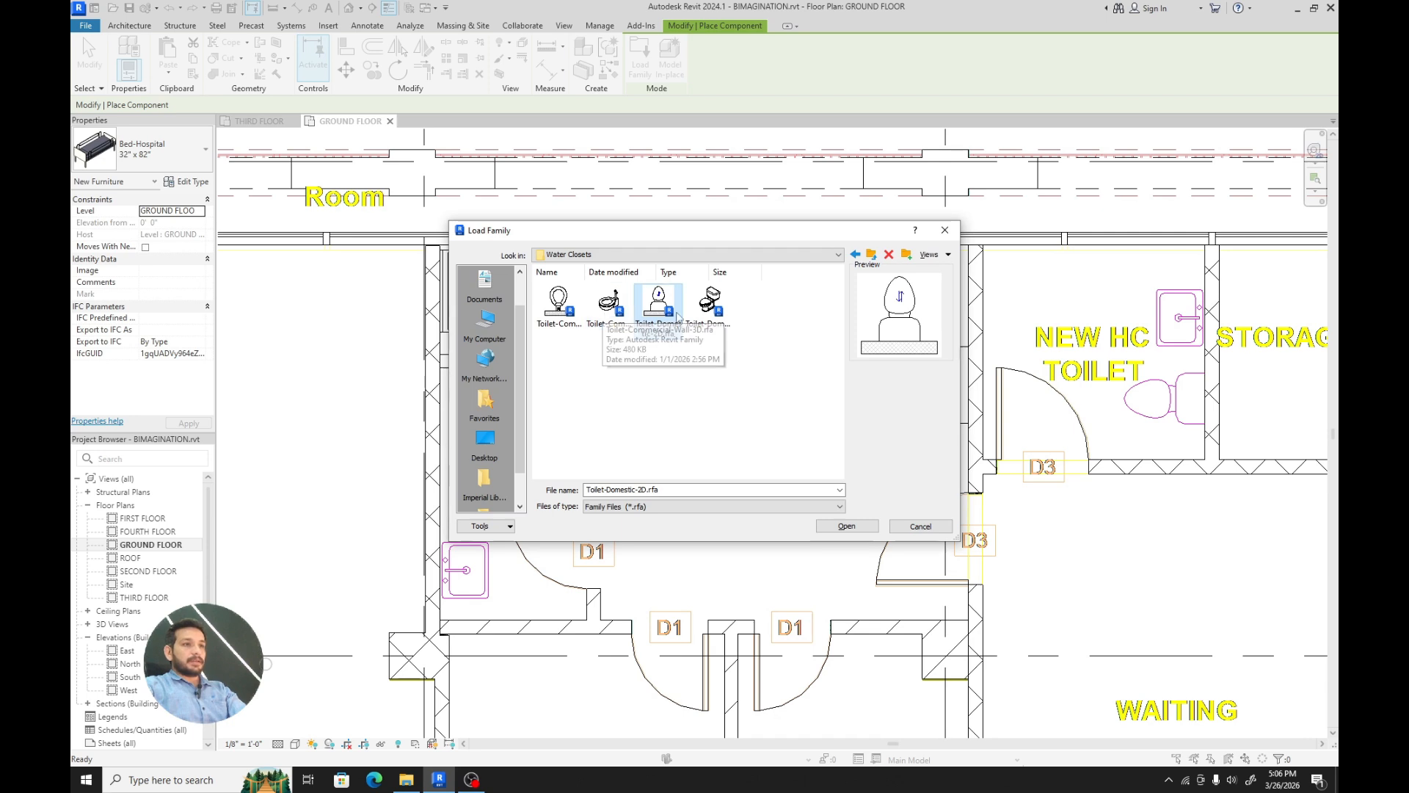
{"action": "left_click", "coordinate": [700, 321]}
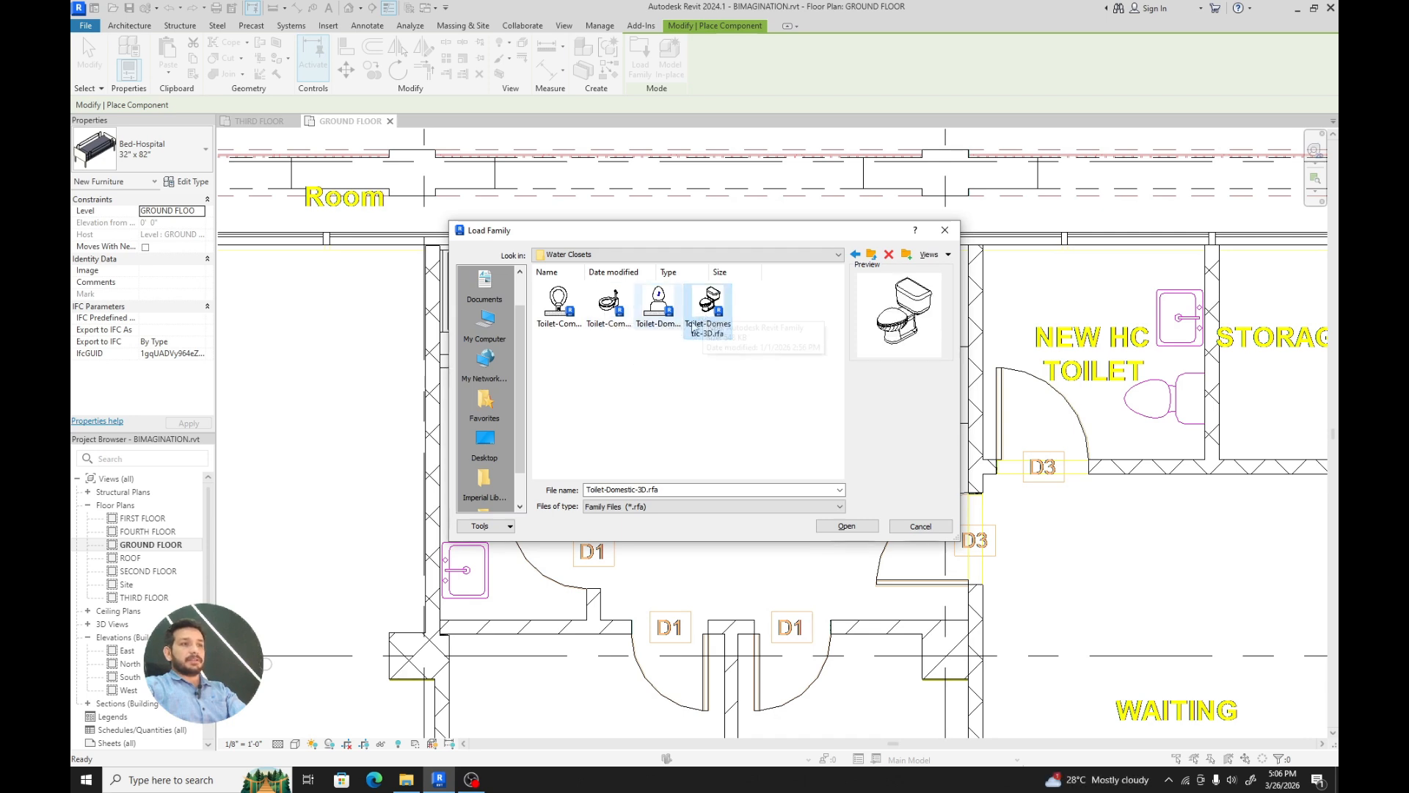
{"action": "left_click", "coordinate": [846, 526]}
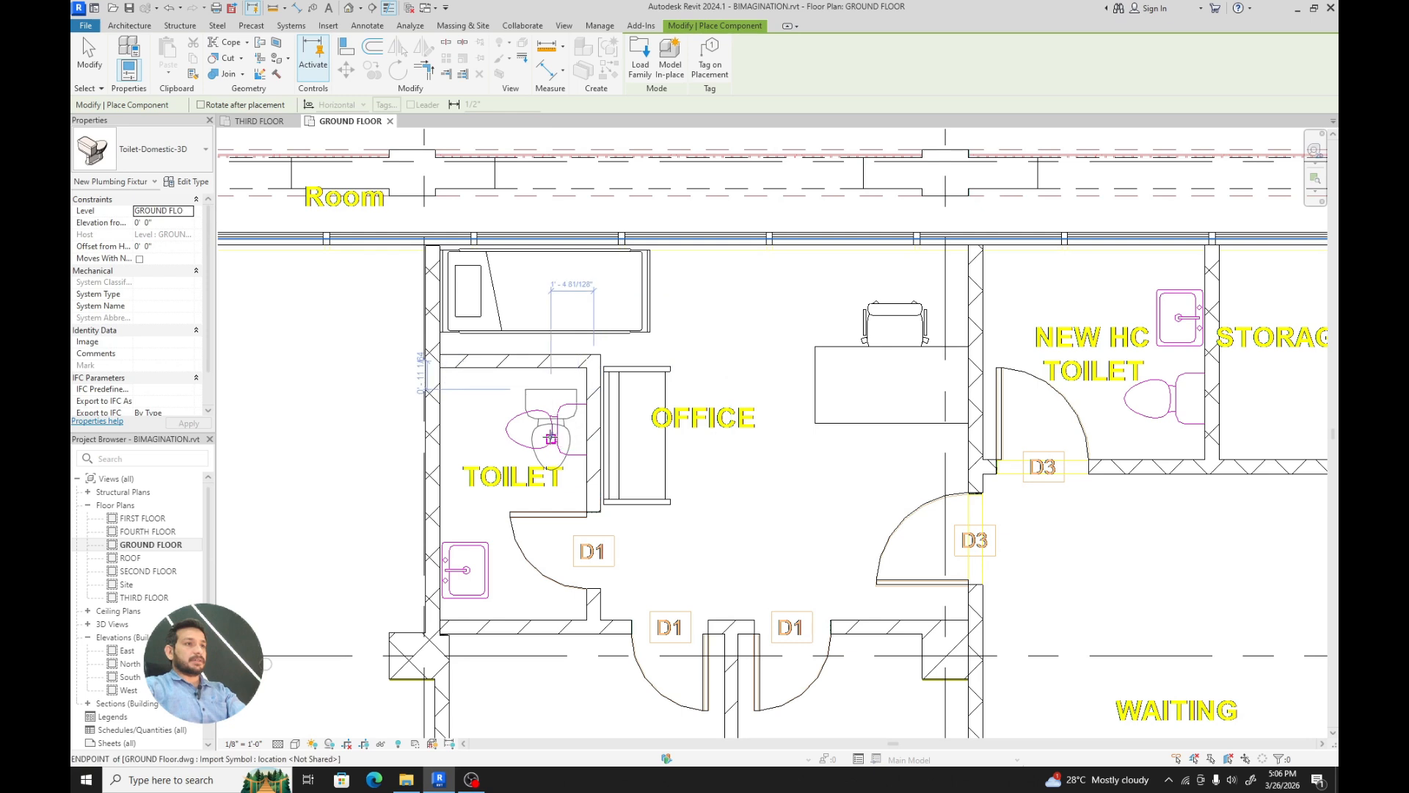
- Place the Toilet-Domestic-3D fixture over the toilet symbol in the office toilet, rotated with its tank against the partition wall
{"action": "key", "text": "space"}
{"action": "key", "text": "space"}
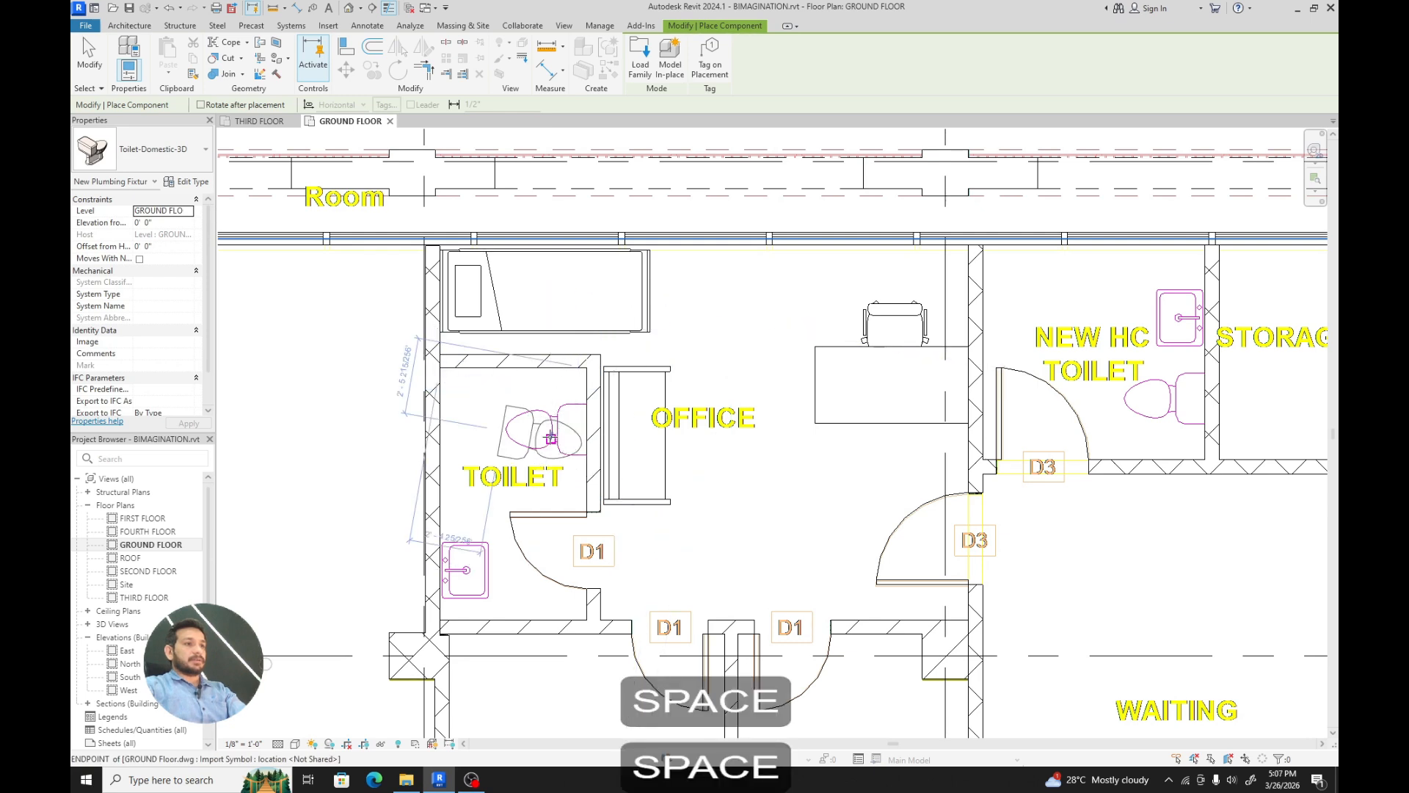
{"action": "scroll", "coordinate": [550, 439], "scroll_direction": "up", "scroll_amount": 1}
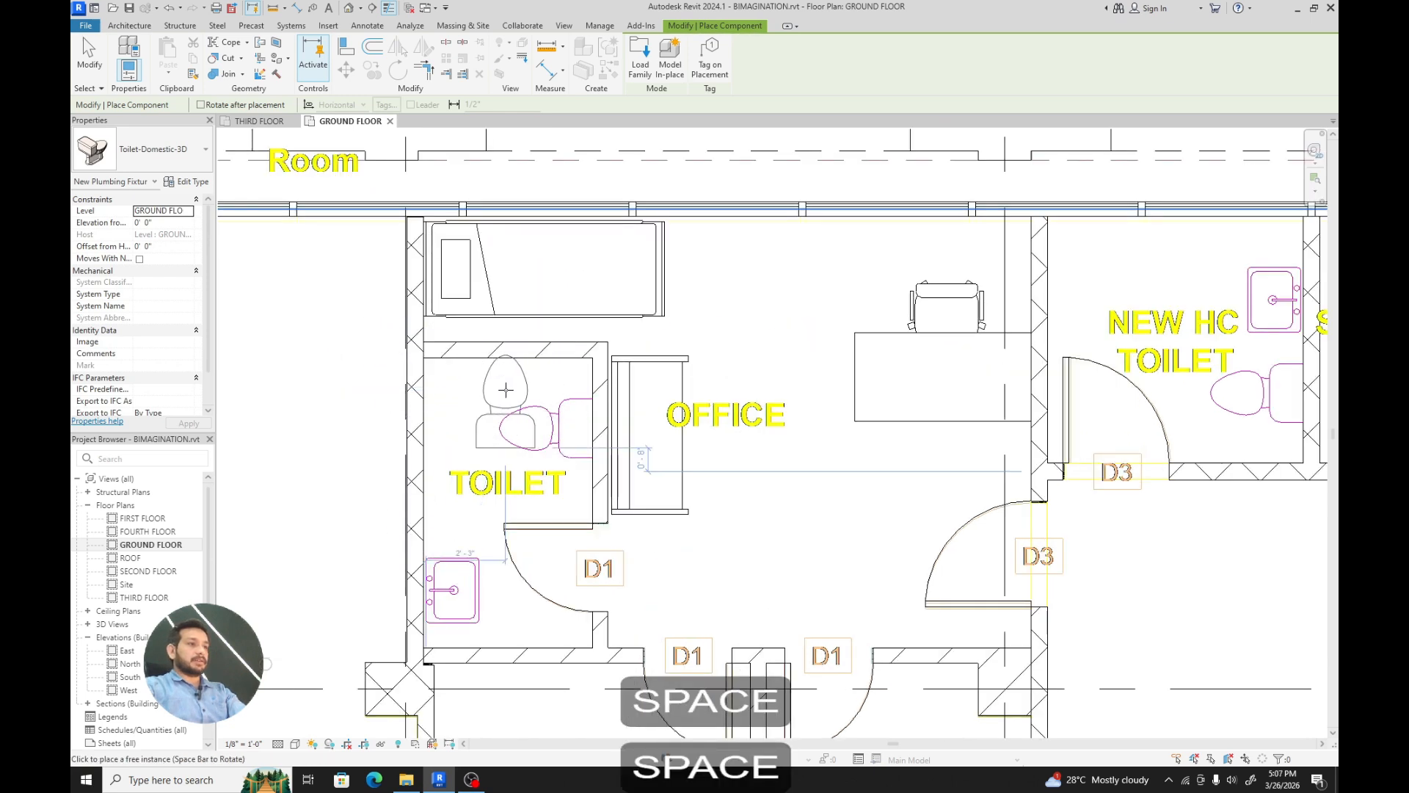
{"action": "scroll", "coordinate": [528, 425], "scroll_direction": "up", "scroll_amount": 1}
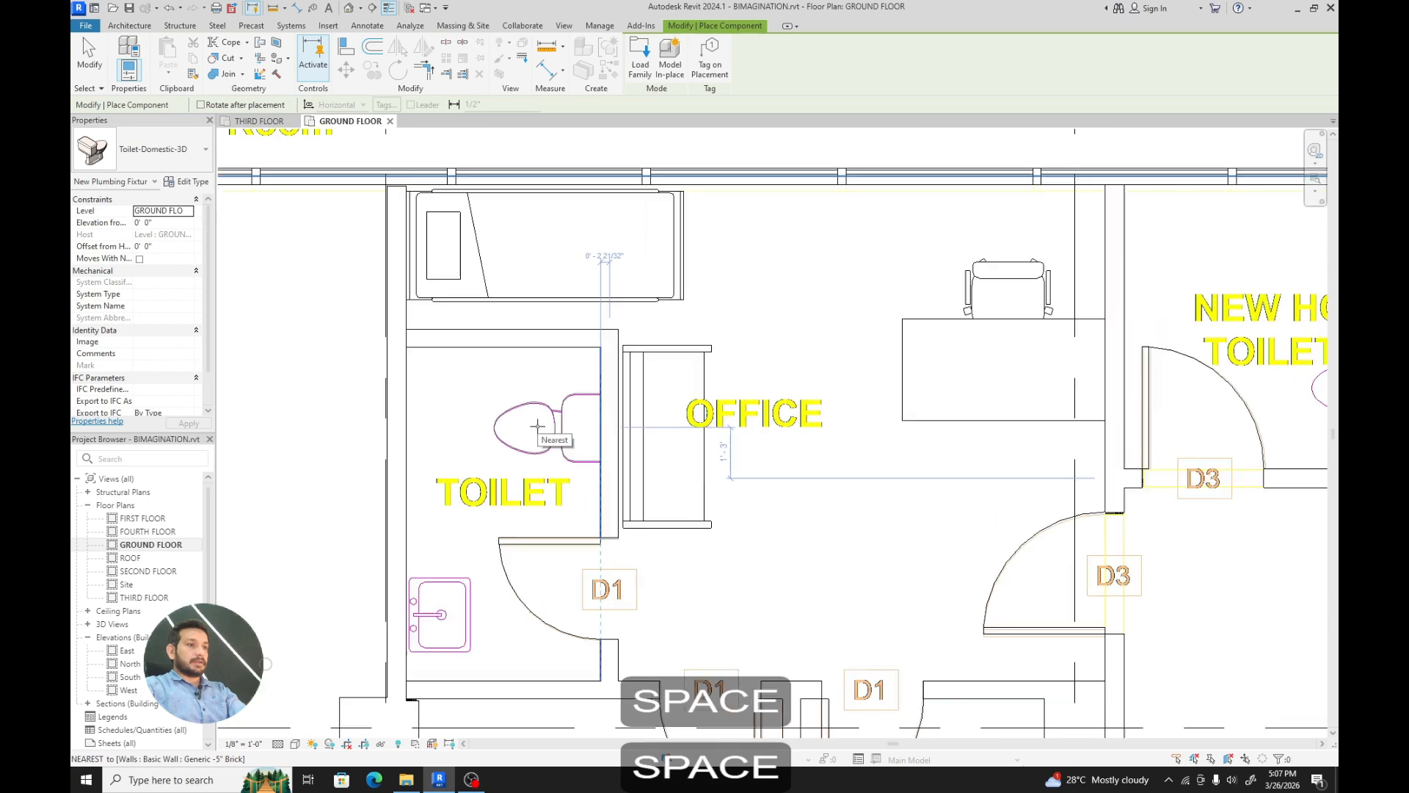
{"action": "left_click", "coordinate": [641, 59]}
{"action": "key", "text": "Escape"}
{"action": "key", "text": "Escape"}
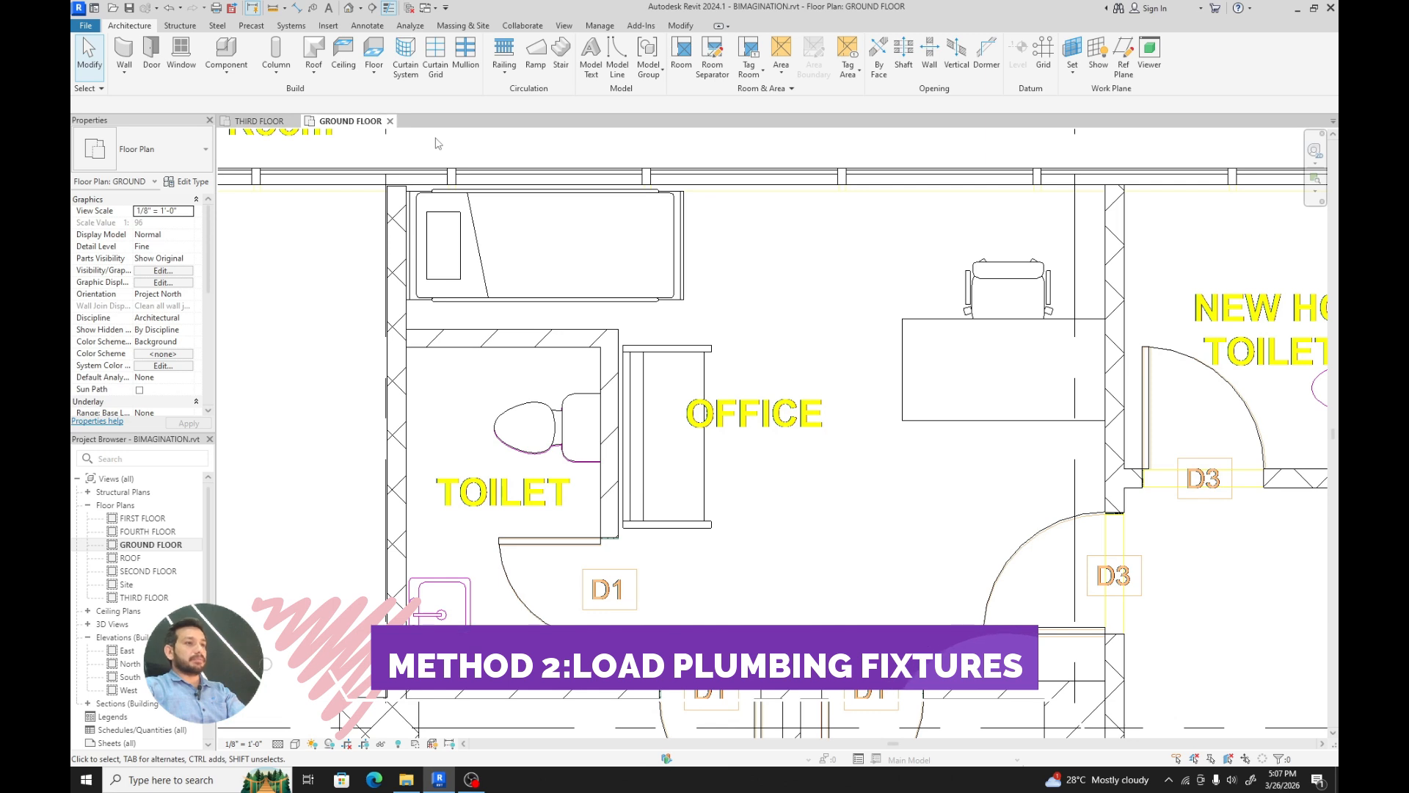
- Start placing a plumbing fixture and load the Sink-Single-2D family from the Sinks folder of the plumbing fixtures library
{"action": "left_click", "coordinate": [291, 26]}
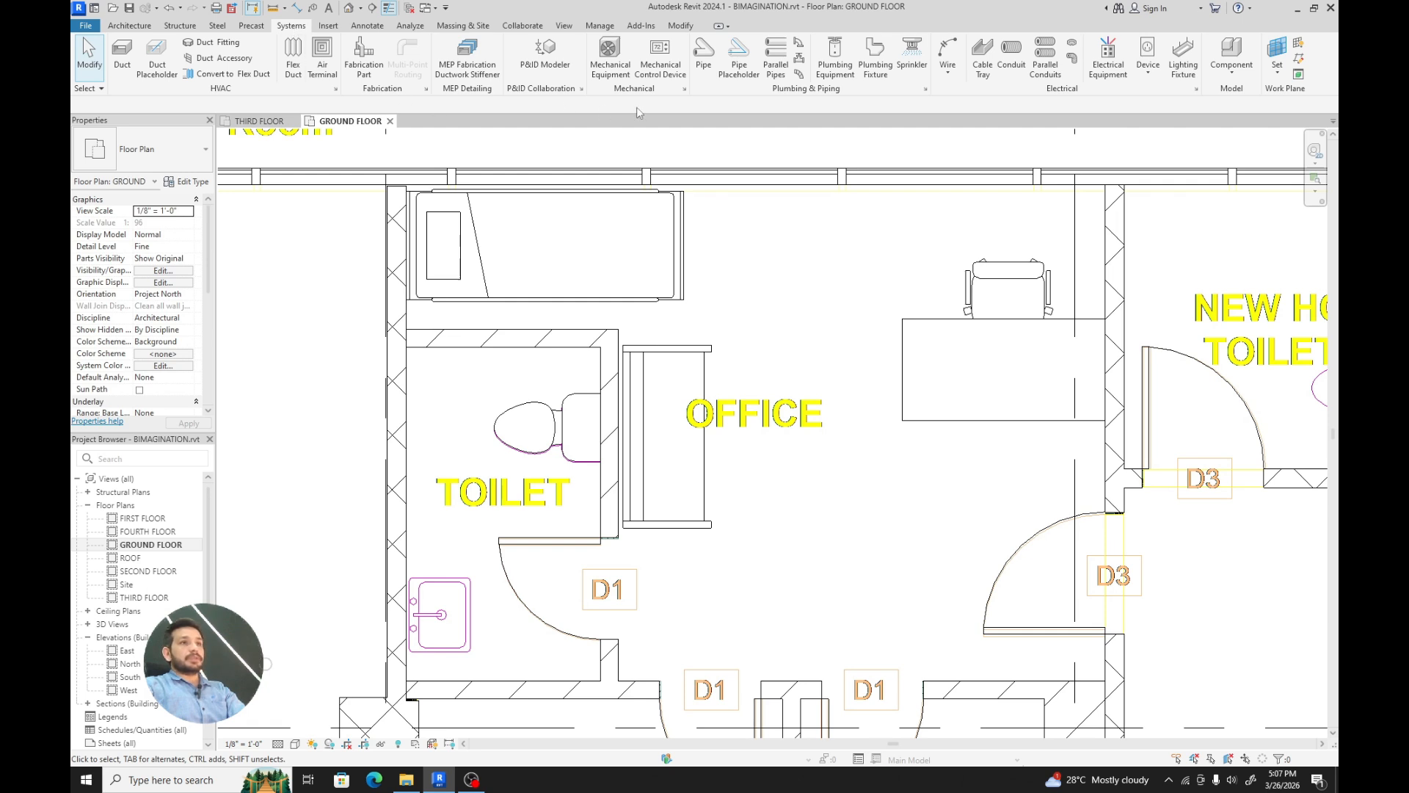
{"action": "left_click", "coordinate": [878, 52]}
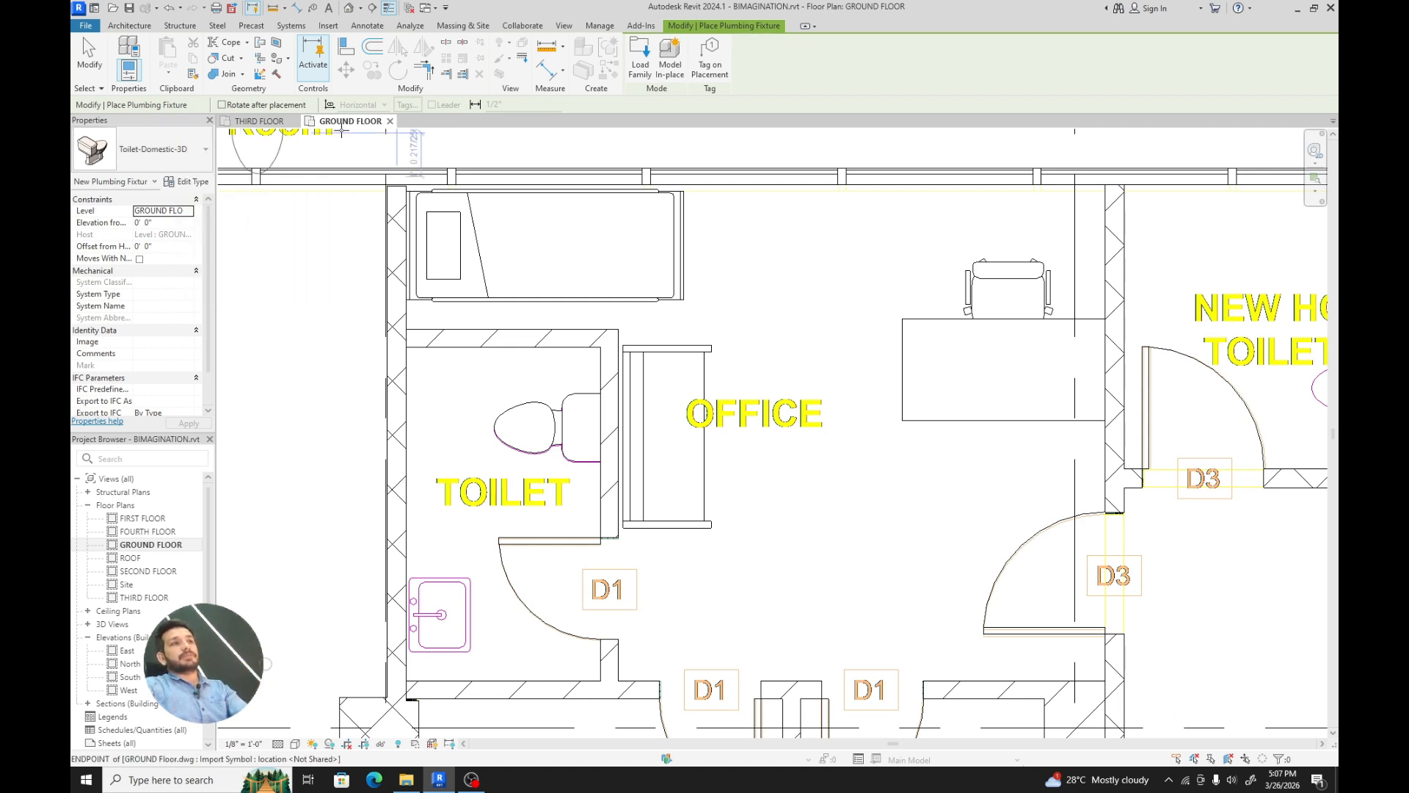
{"action": "left_click", "coordinate": [639, 68]}
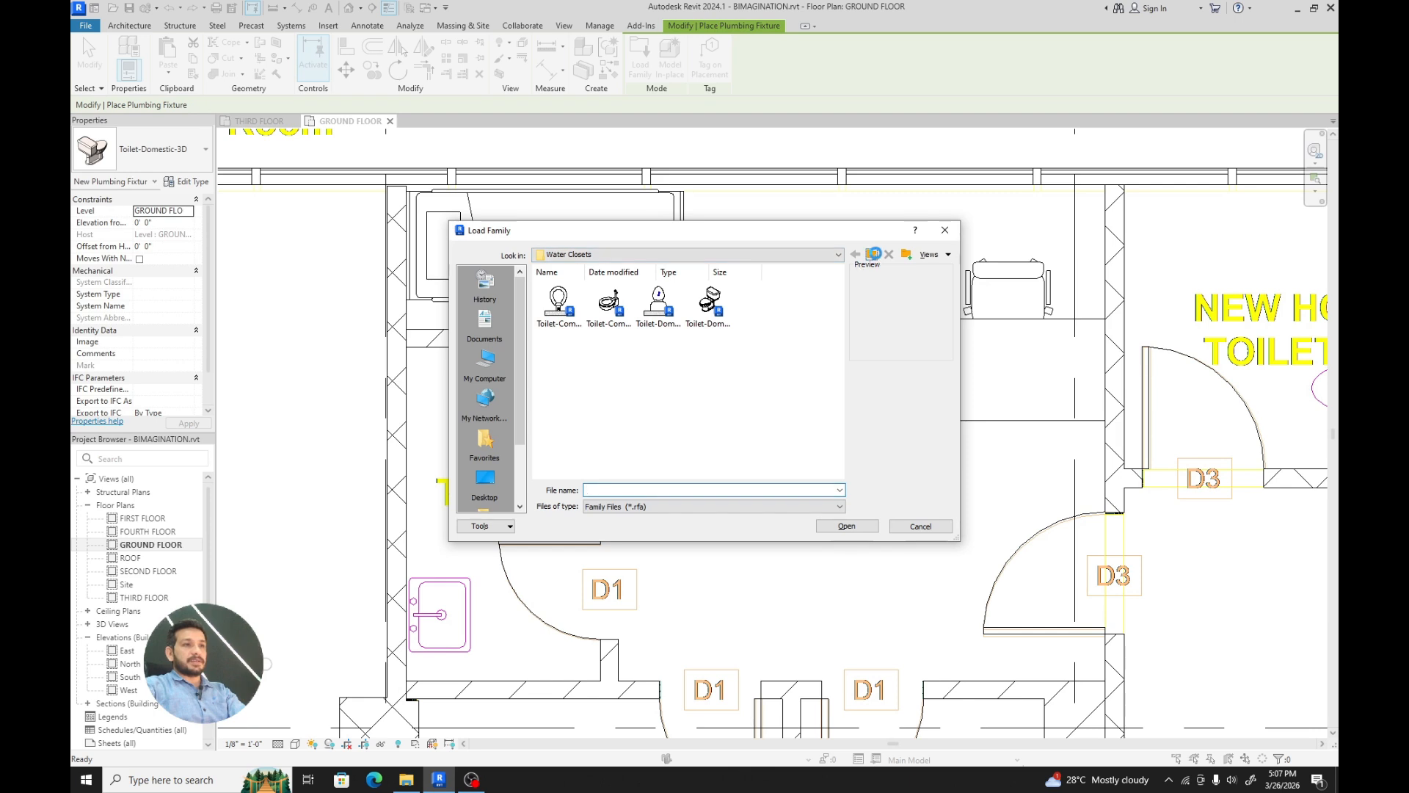
{"action": "left_click", "coordinate": [873, 254]}
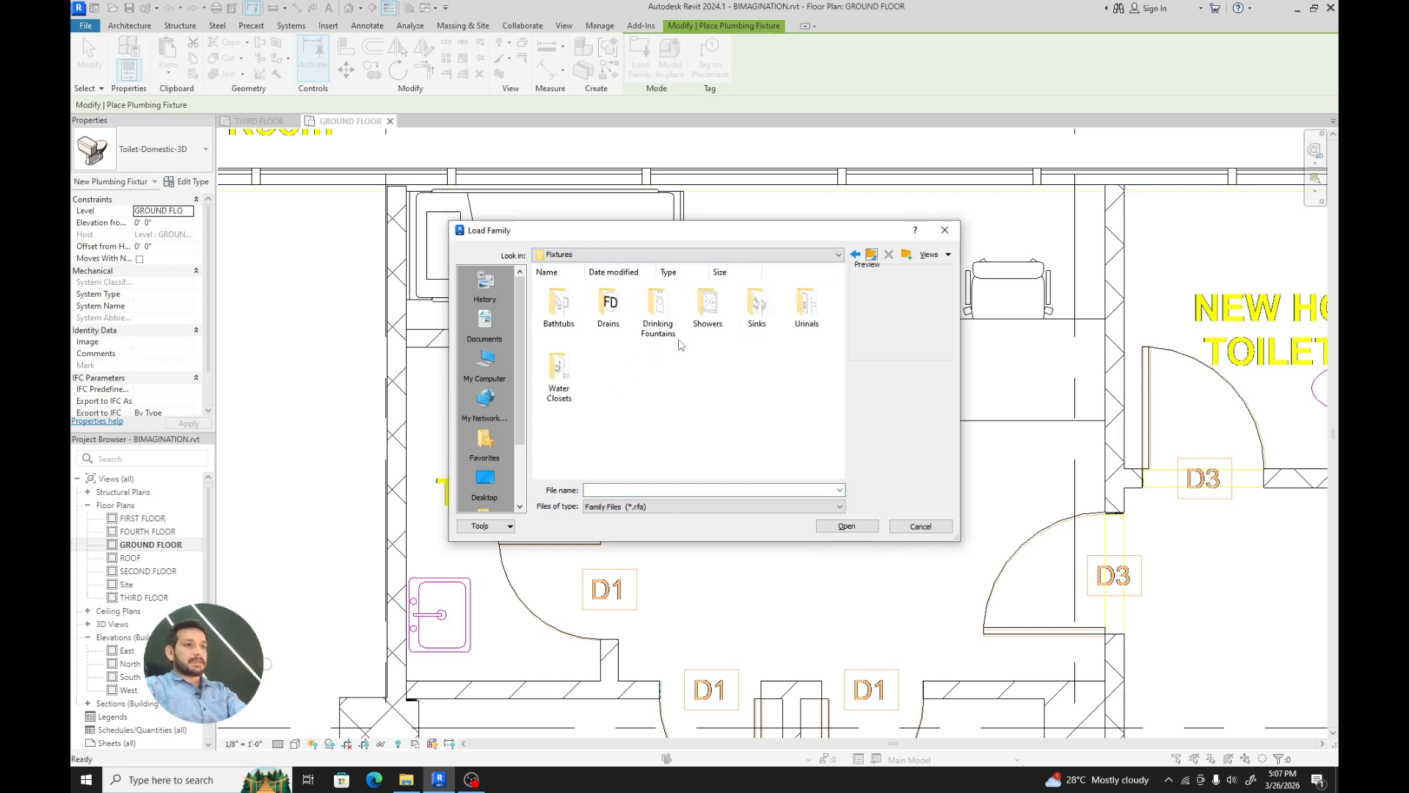
{"action": "double_click", "coordinate": [756, 307]}
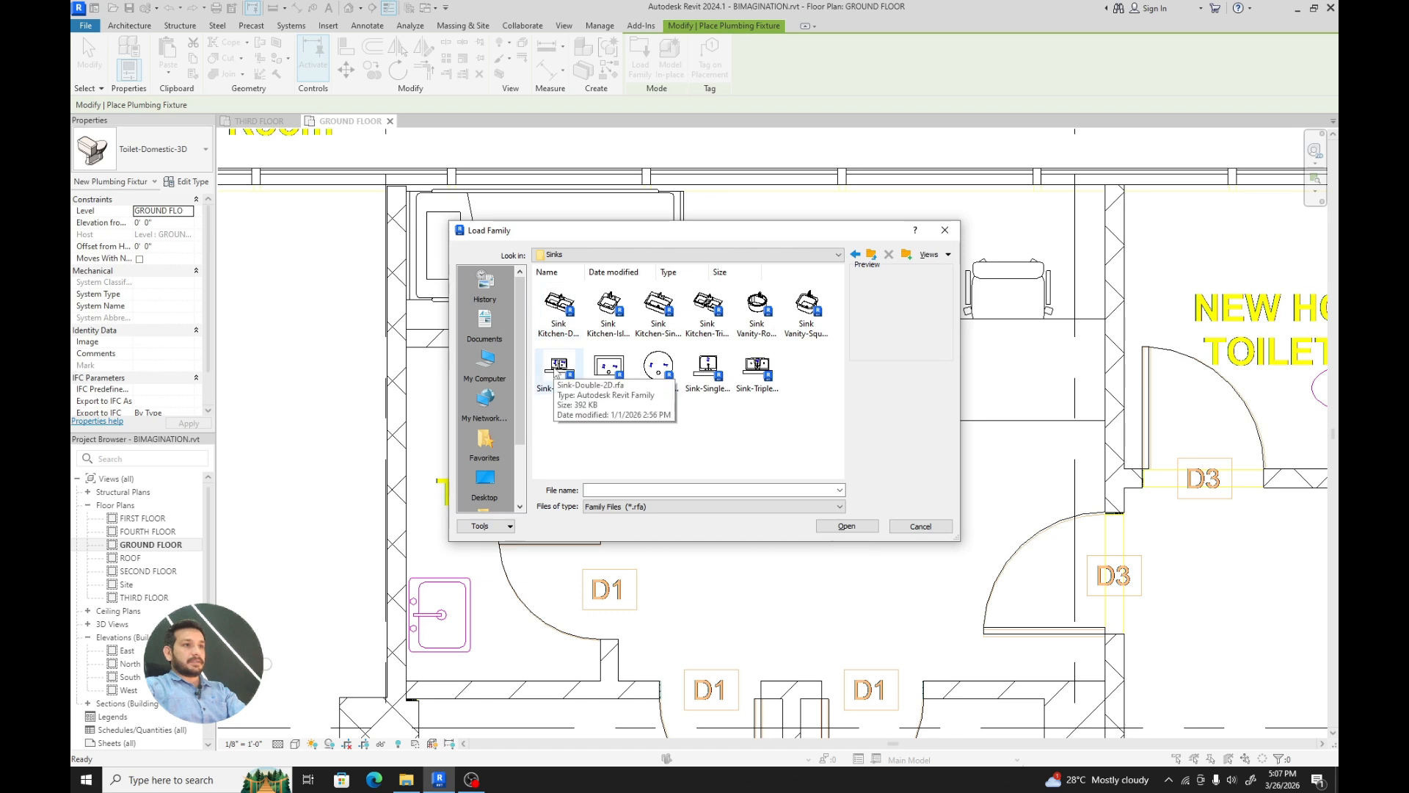
{"action": "left_click", "coordinate": [711, 367]}
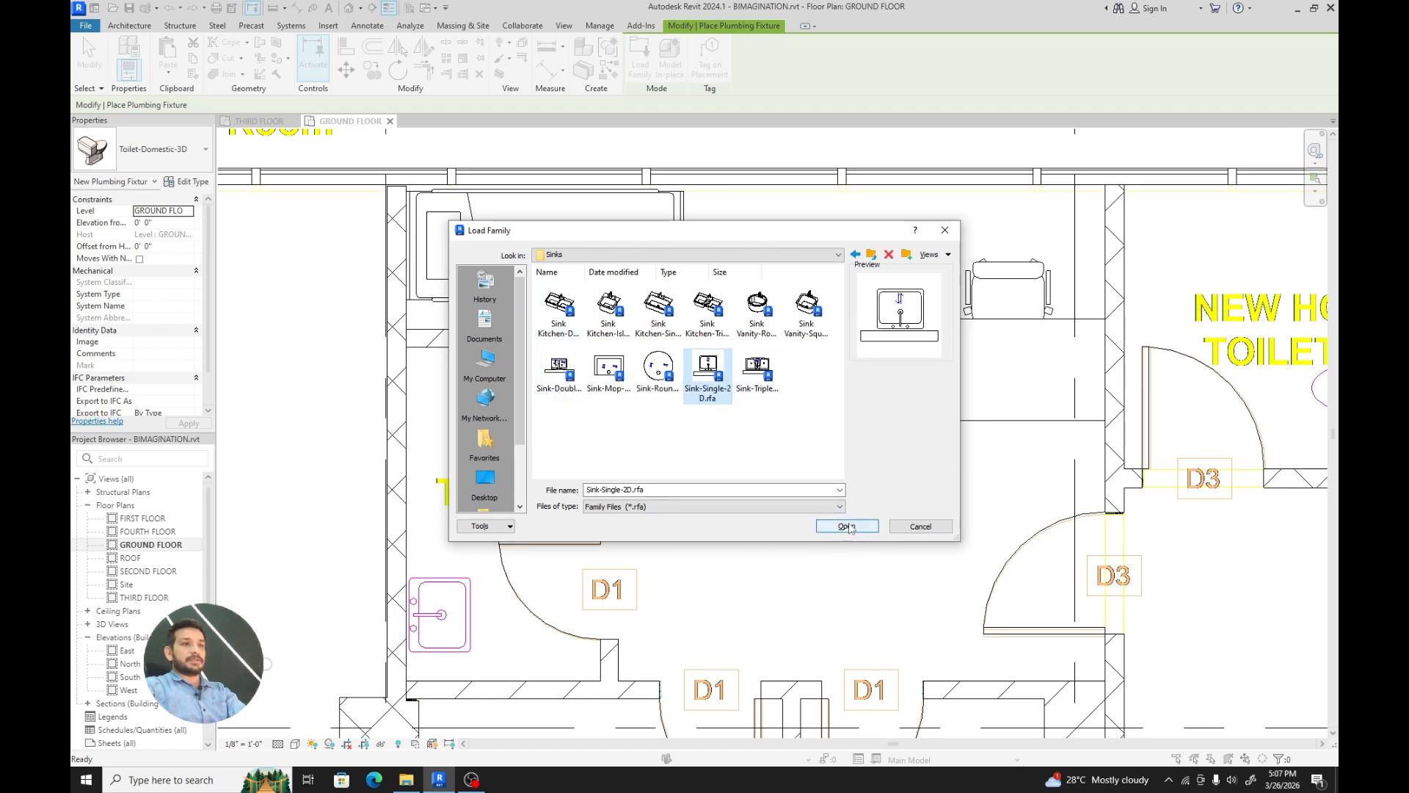
{"action": "left_click", "coordinate": [848, 526]}
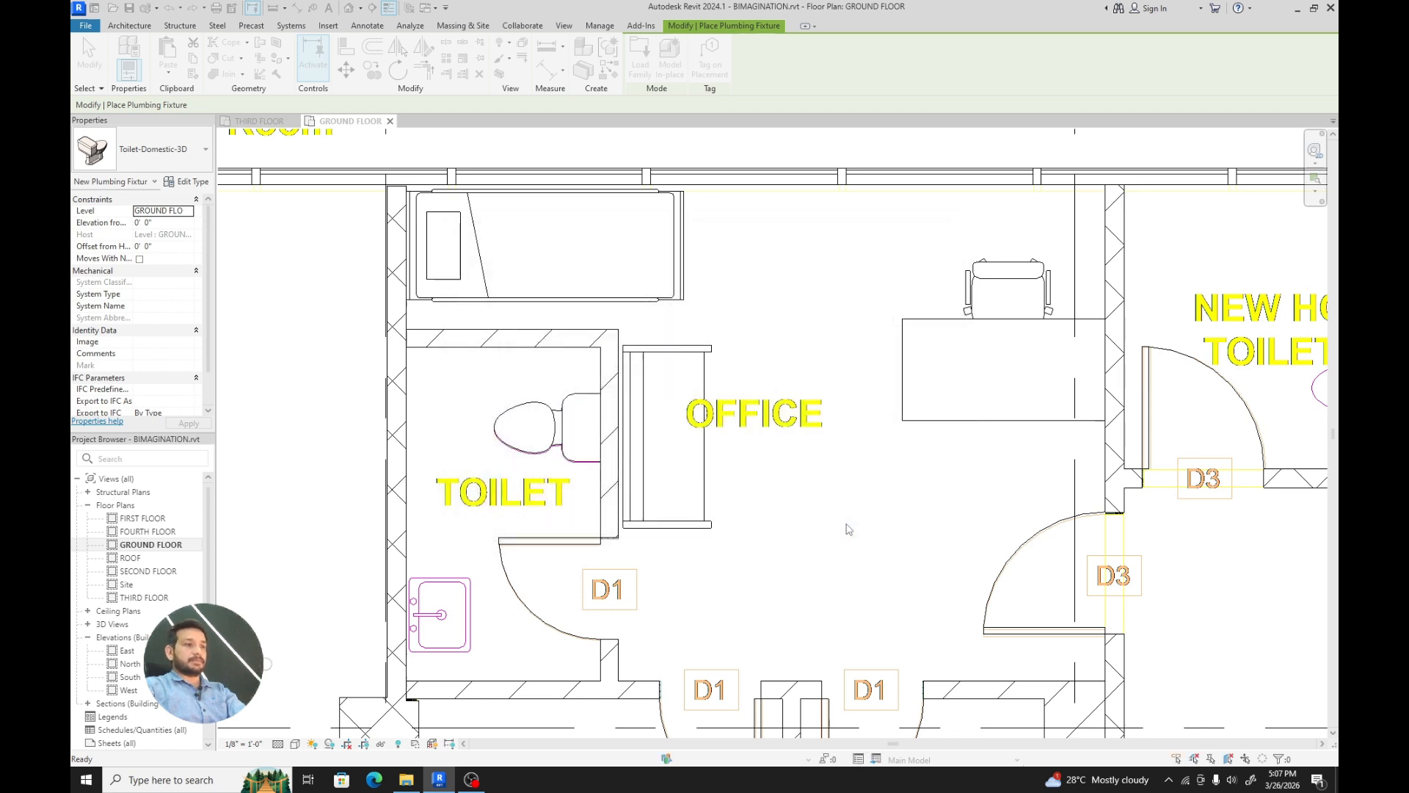
- Place the 26" x 22" Sink-Single-2D on the office toilet's side wall over the sink symbol, and end the placement
{"action": "left_click", "coordinate": [405, 611]}
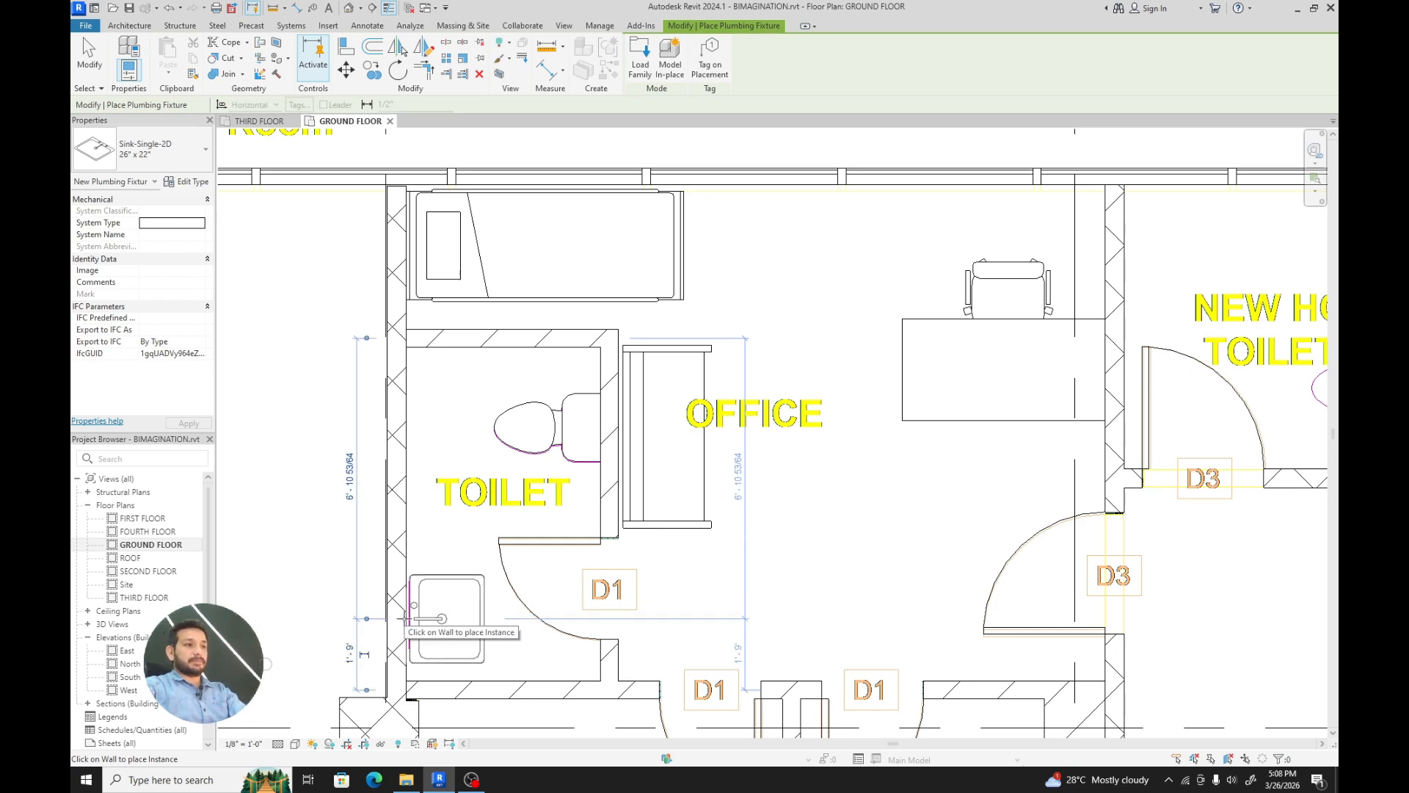
{"action": "key", "text": "Escape"}
{"action": "key", "text": "Escape"}
{"action": "scroll", "coordinate": [497, 590], "scroll_direction": "down", "scroll_amount": 2}
{"action": "scroll", "coordinate": [497, 590], "scroll_direction": "down", "scroll_amount": 2}
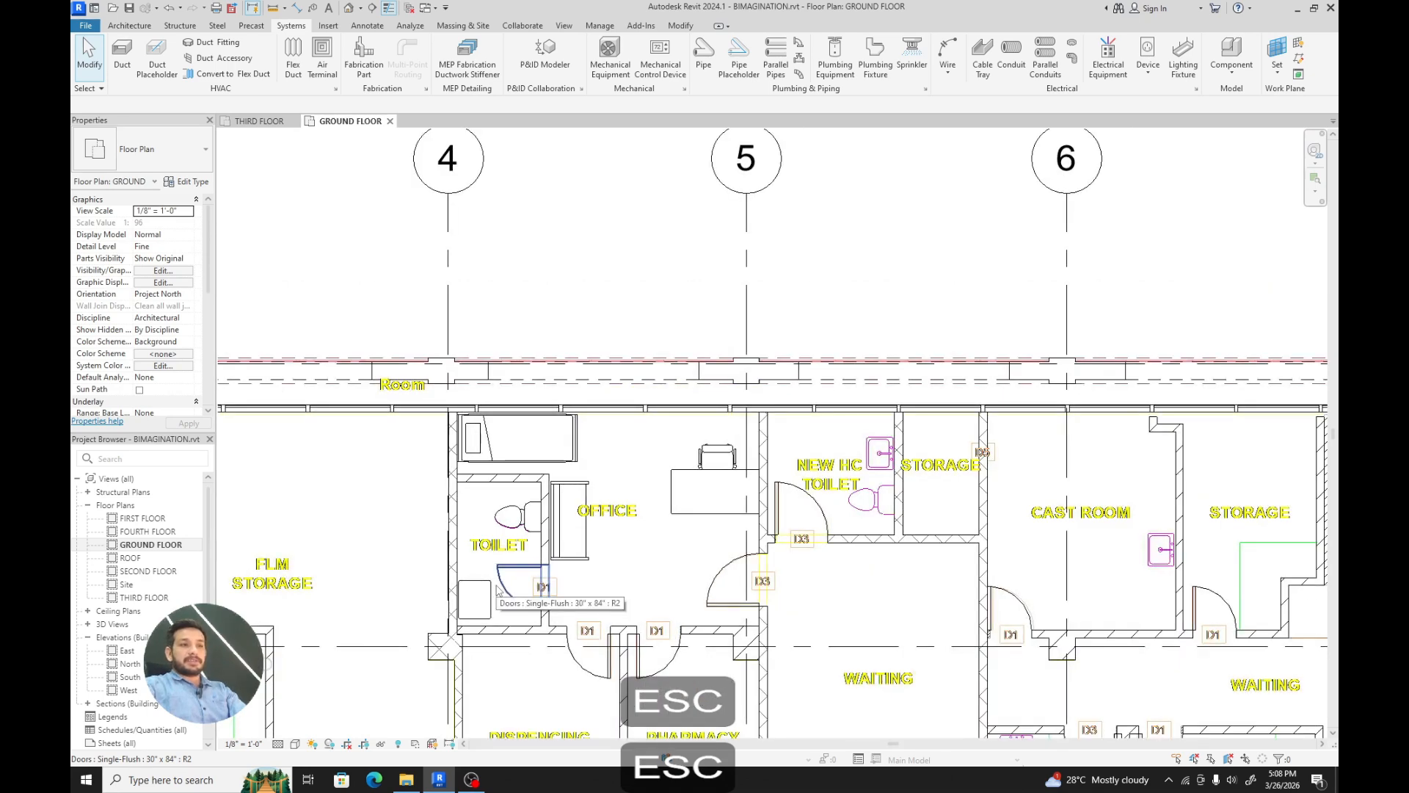
{"action": "scroll", "coordinate": [614, 516], "scroll_direction": "down", "scroll_amount": 3}
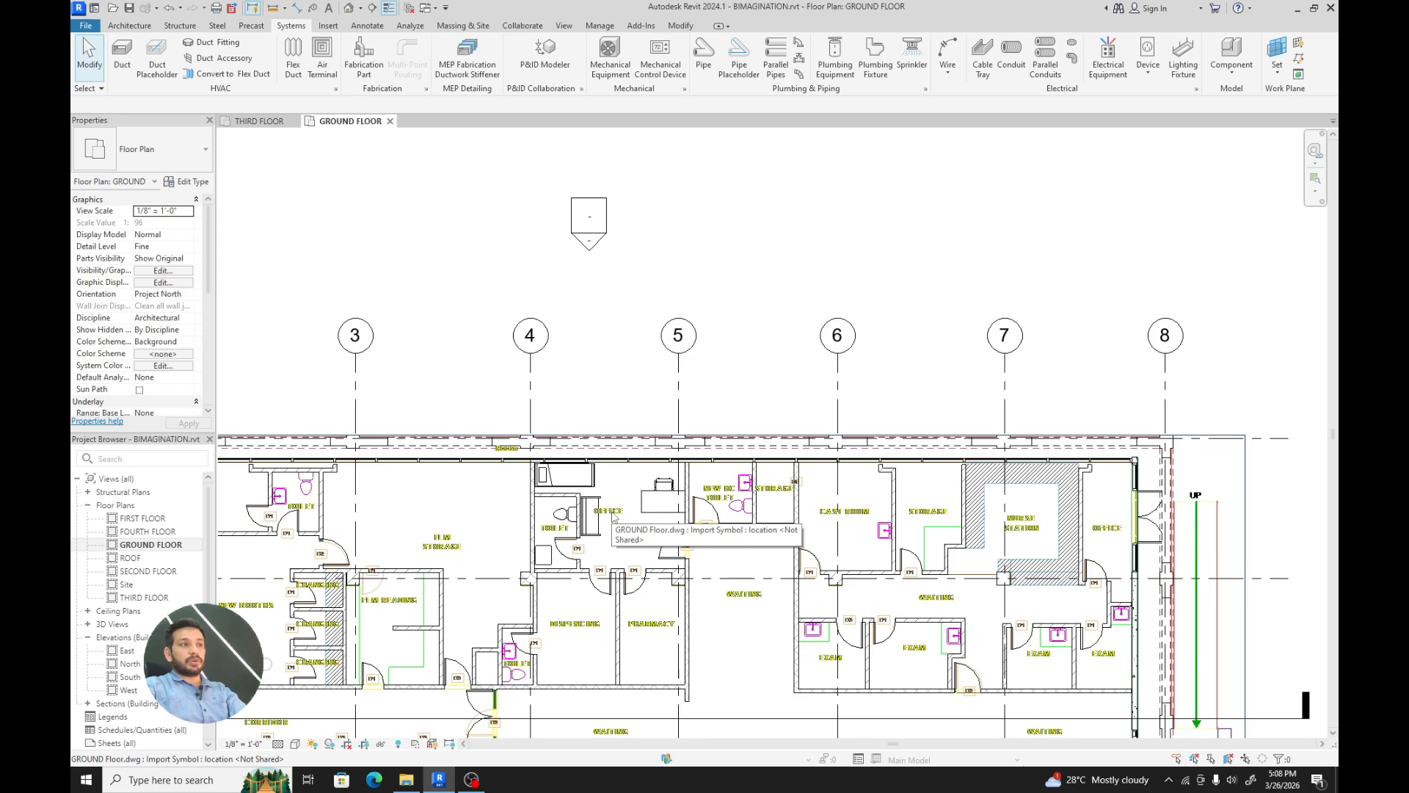
{"action": "key", "text": "Escape"}
{"action": "key", "text": "Escape"}
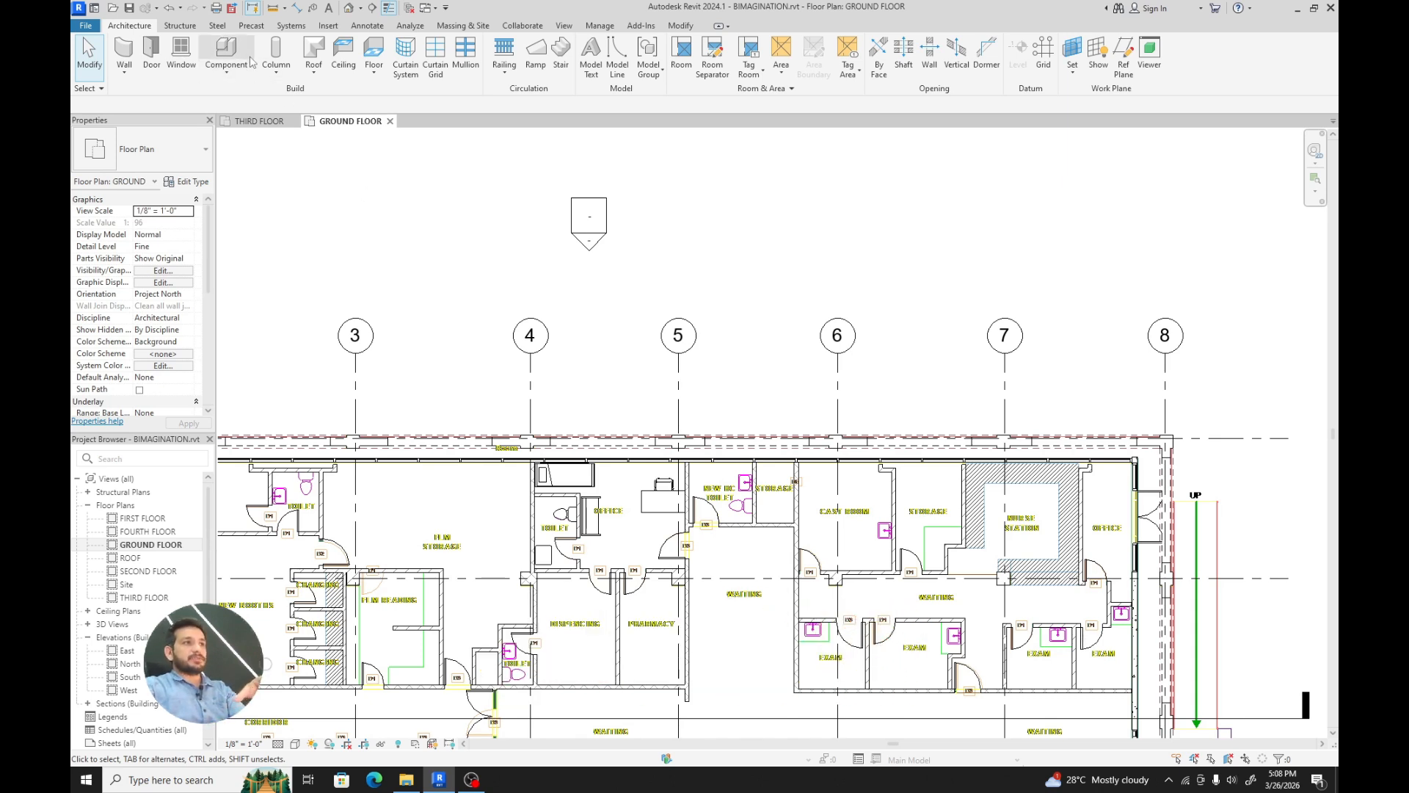
- Start placing another component and open the family library for loading
{"action": "left_click", "coordinate": [227, 51]}
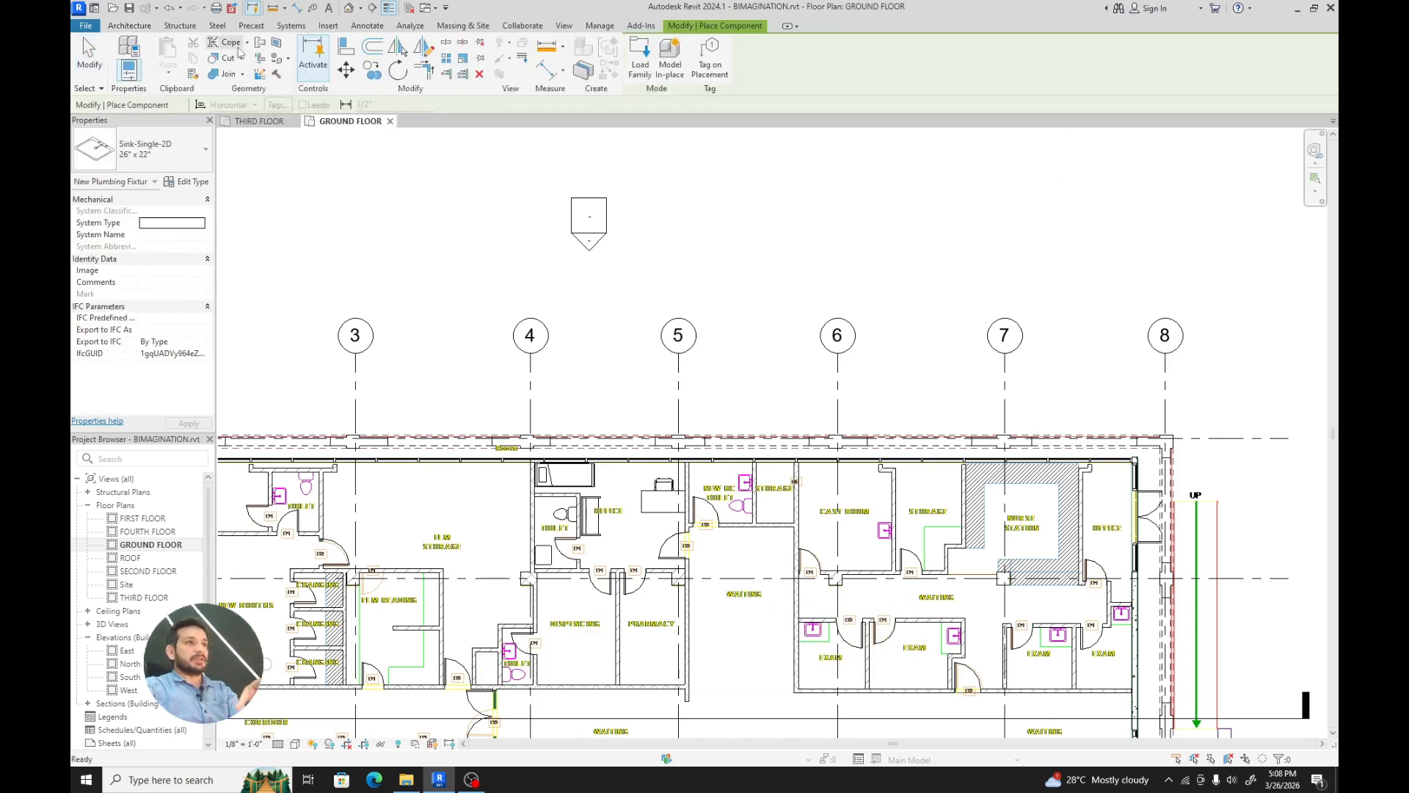
{"action": "left_click", "coordinate": [642, 77]}
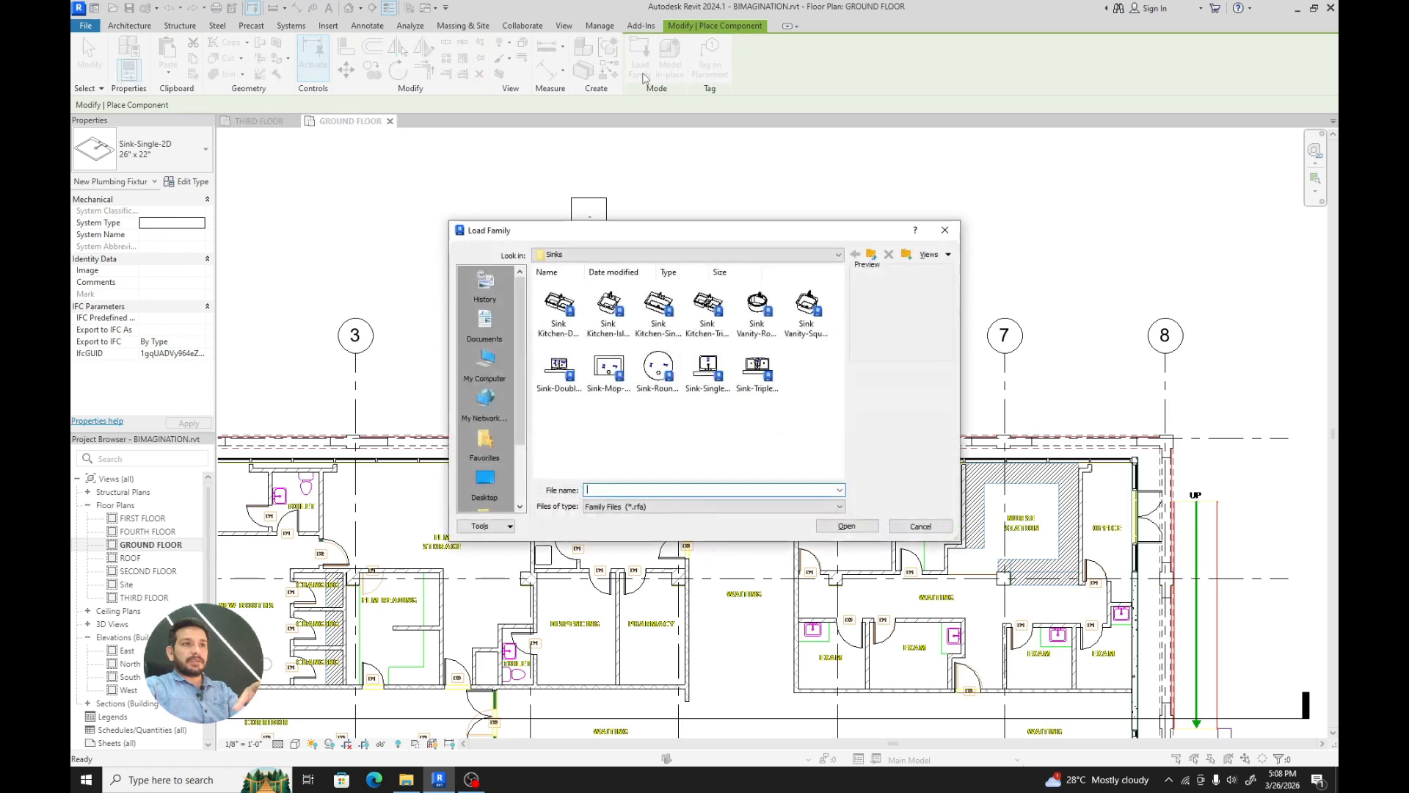